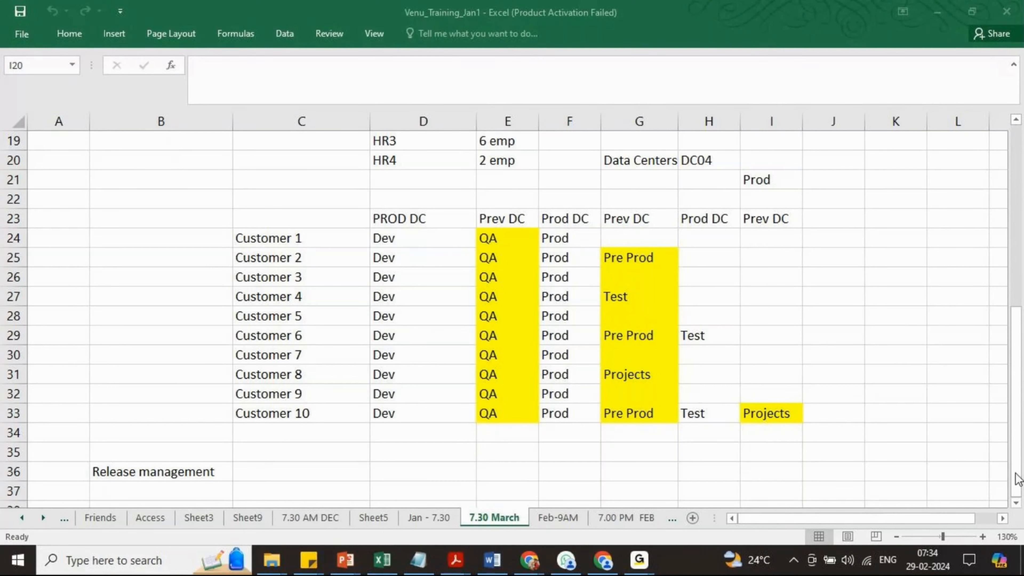
Step: Review the sheet's notes on Roles & Responsibility and Landscape, then the customer data center table down to Release management
{"action": "left_click", "coordinate": [1020, 365]}
{"action": "scroll", "coordinate": [1014, 216], "scroll_direction": "up", "scroll_amount": 5}
{"action": "scroll", "coordinate": [1013, 212], "scroll_direction": "up", "scroll_amount": 1}
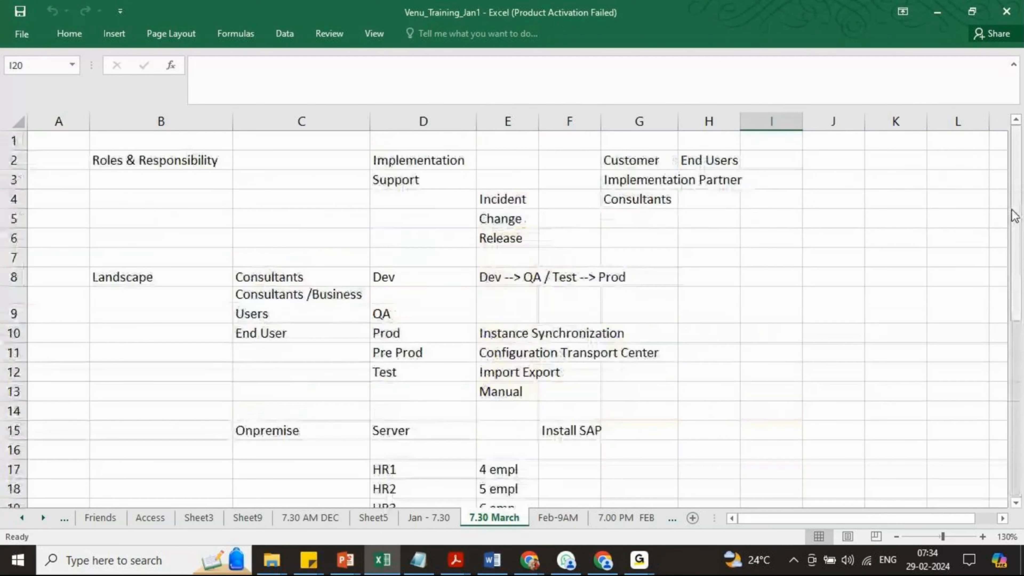
{"action": "left_click", "coordinate": [136, 163]}
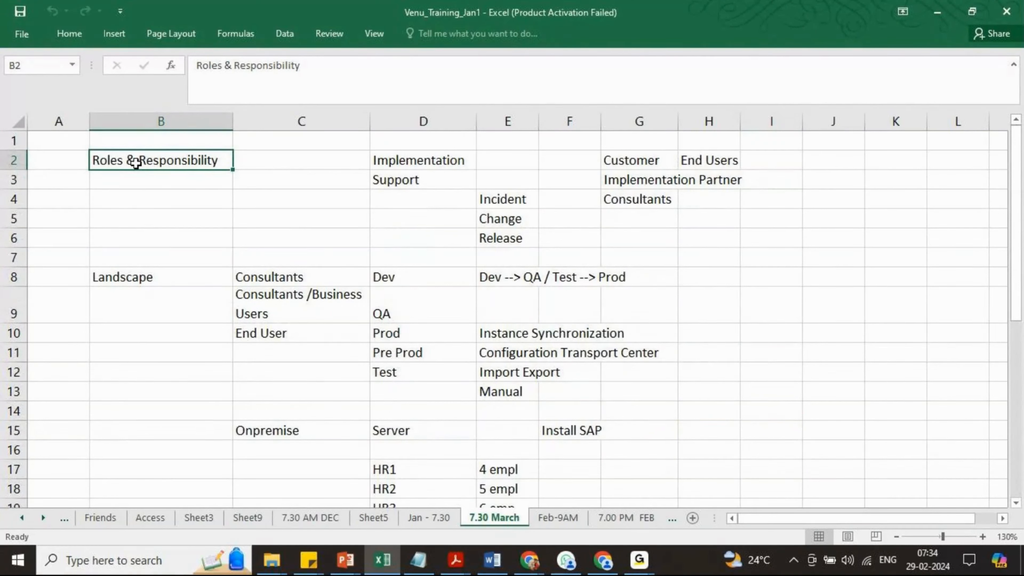
{"action": "left_click", "coordinate": [147, 277]}
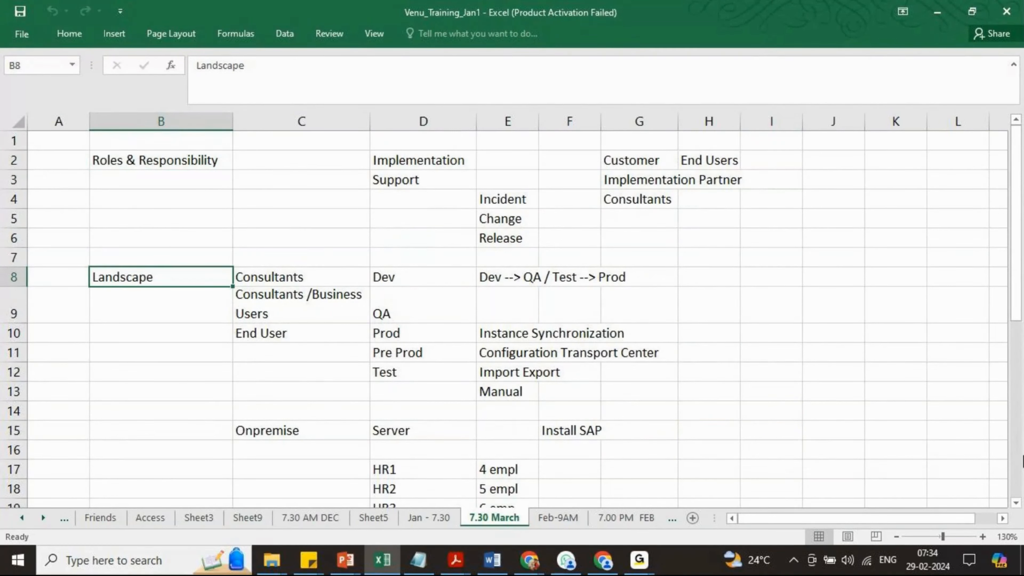
{"action": "scroll", "coordinate": [1016, 502], "scroll_direction": "down", "scroll_amount": 4}
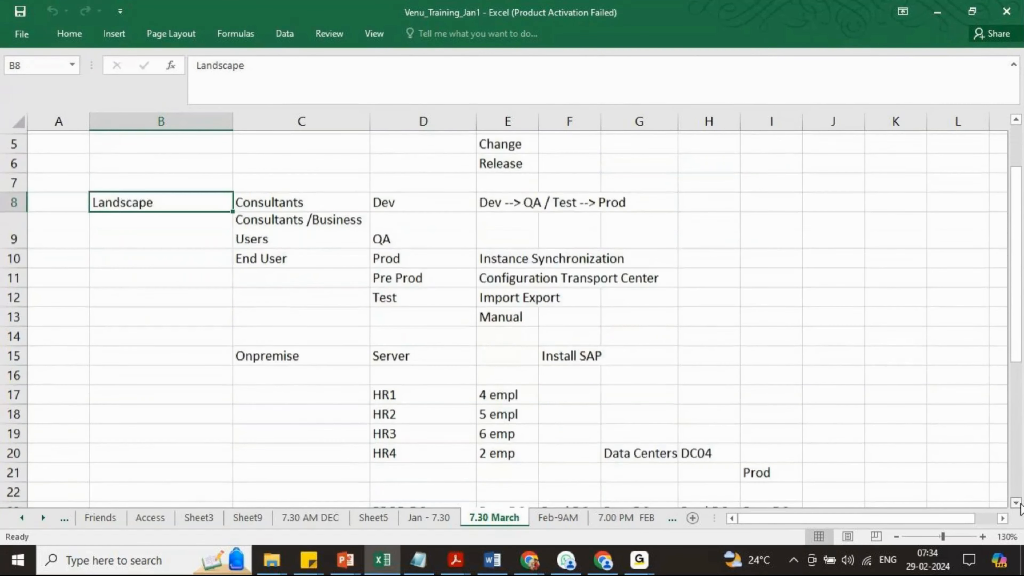
{"action": "scroll", "coordinate": [1020, 509], "scroll_direction": "down", "scroll_amount": 3}
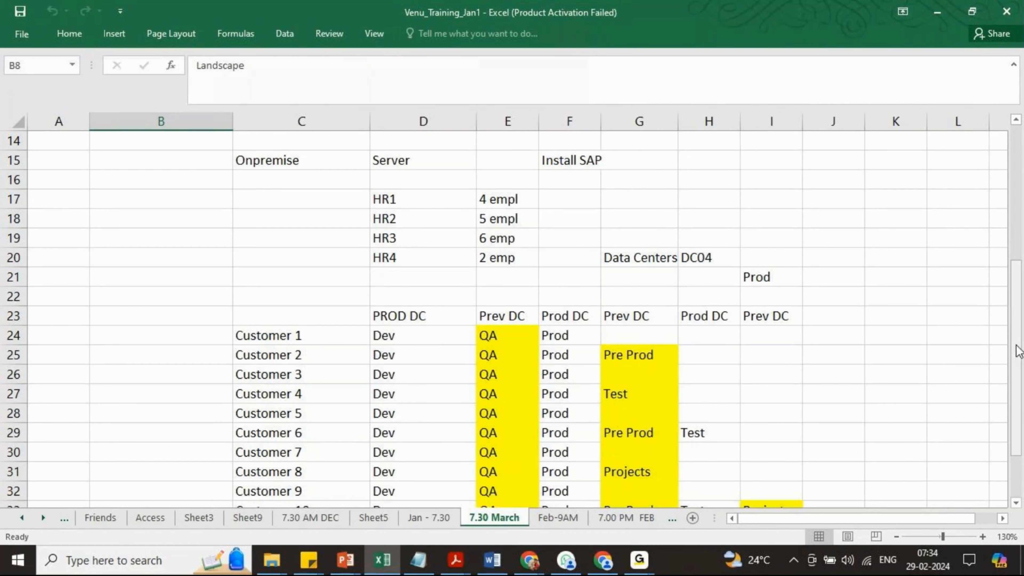
{"action": "left_click_drag", "start_coordinate": [1017, 349], "coordinate": [1022, 399]}
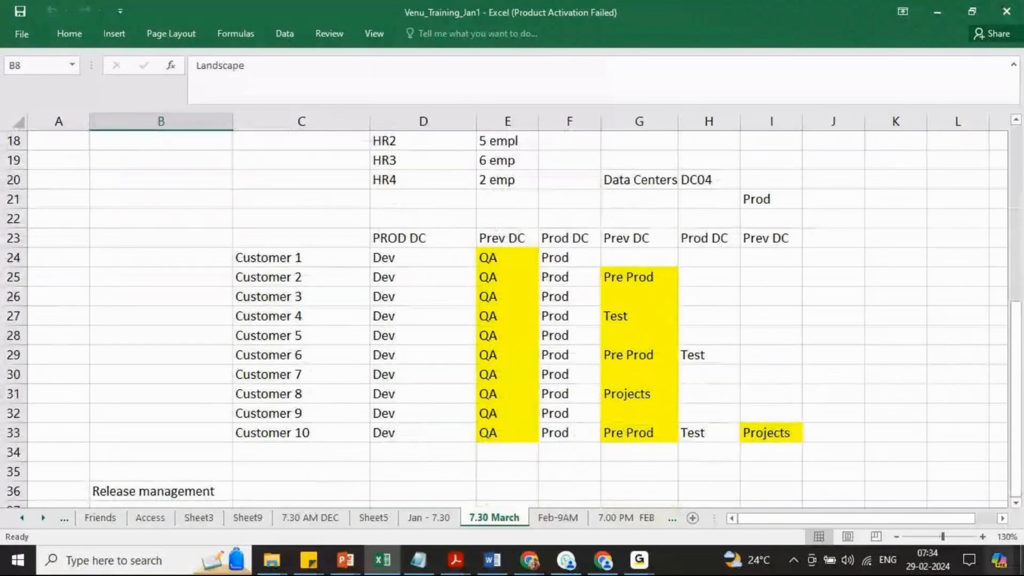
{"action": "left_click", "coordinate": [1016, 503]}
{"action": "left_click", "coordinate": [1016, 503]}
{"action": "left_click", "coordinate": [1016, 503]}
{"action": "scroll", "coordinate": [363, 370], "scroll_direction": "down", "scroll_amount": 2}
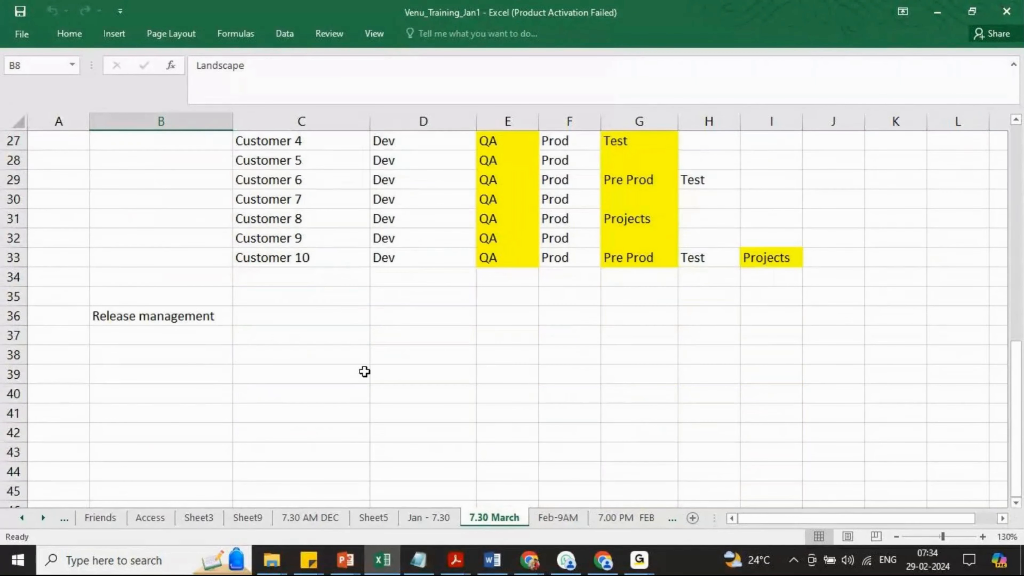
Step: Copy the Release management heading from B36 to B39
{"action": "left_click", "coordinate": [144, 314]}
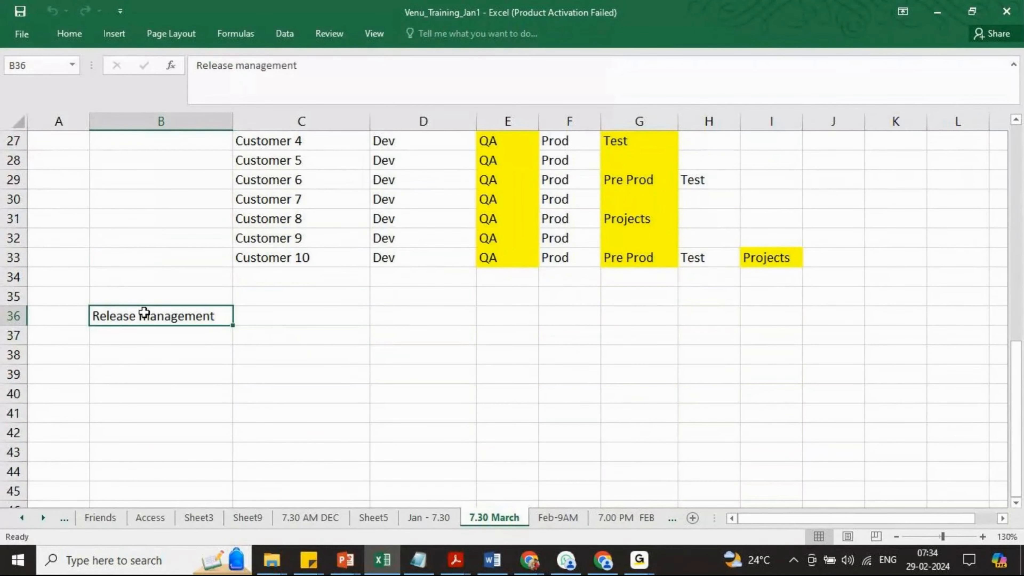
{"action": "key", "text": "ctrl+c"}
{"action": "left_click", "coordinate": [140, 370]}
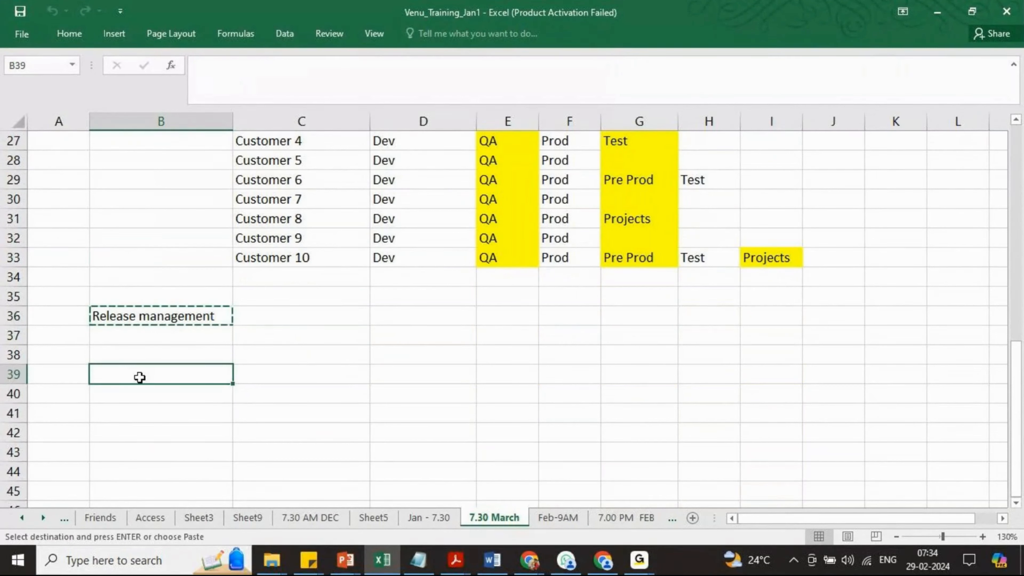
{"action": "key", "text": "ctrl+v"}
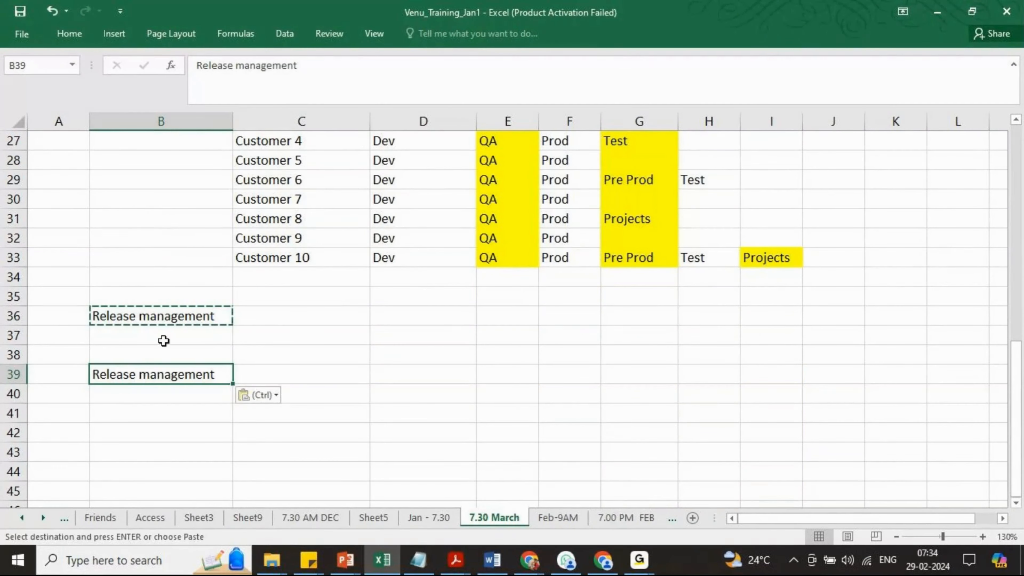
Step: Replace the heading in B36 with "Types of Systems"
{"action": "left_click", "coordinate": [128, 313]}
{"action": "type", "text": "Type"}
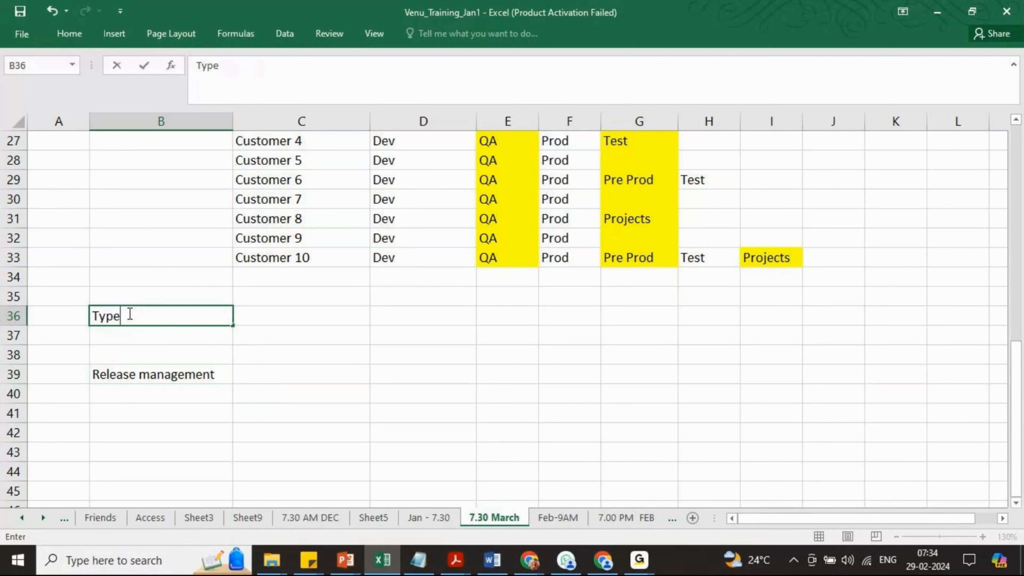
{"action": "type", "text": "s of System"}
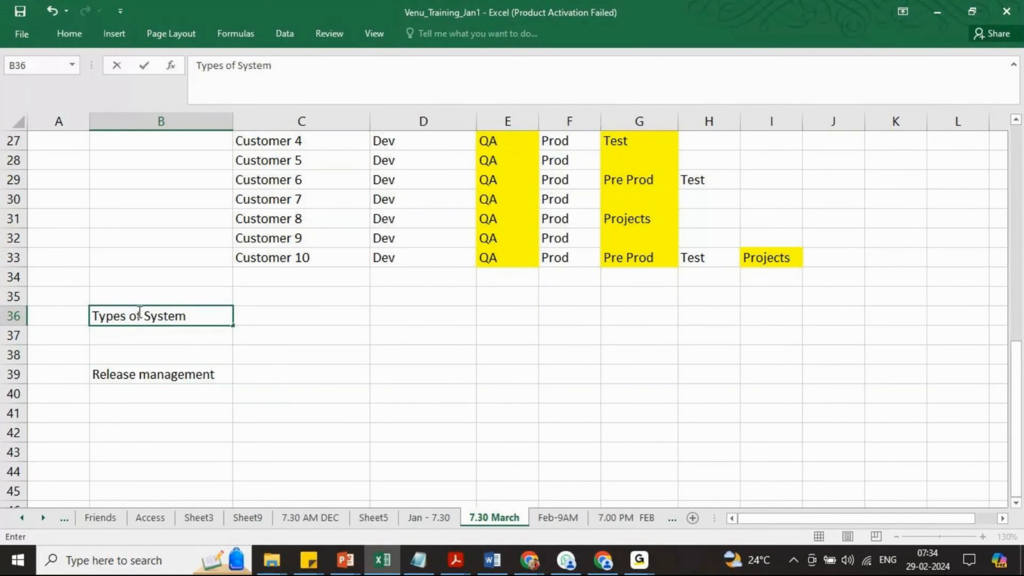
{"action": "type", "text": "s"}
Step: Look back over the customer data center table and the on-premise server notes above the Types of Systems heading
{"action": "left_click", "coordinate": [1016, 120]}
{"action": "left_click", "coordinate": [1016, 119]}
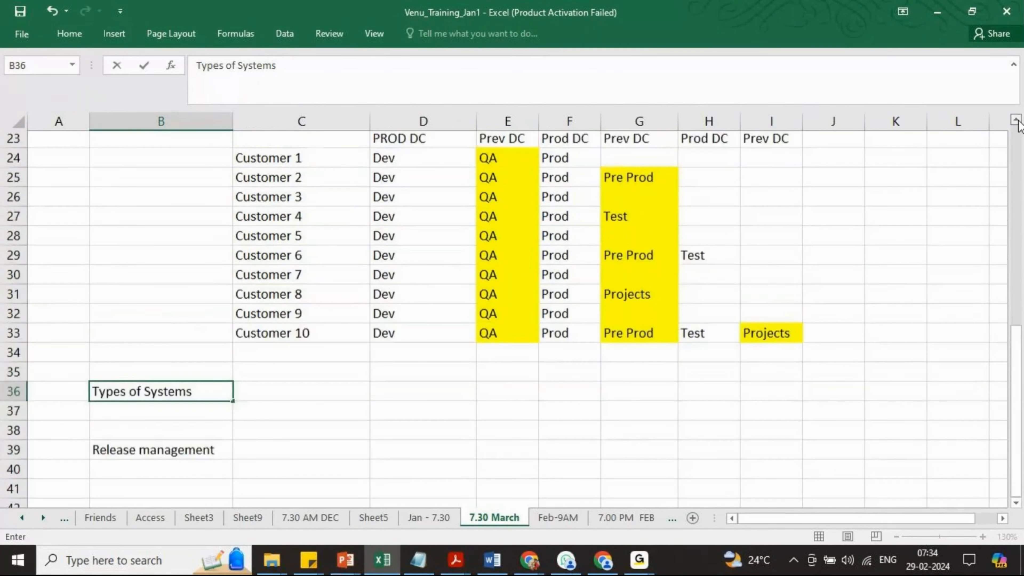
{"action": "left_click", "coordinate": [1016, 119]}
{"action": "left_click", "coordinate": [1016, 120]}
{"action": "left_click", "coordinate": [1016, 120]}
{"action": "left_click", "coordinate": [1016, 120]}
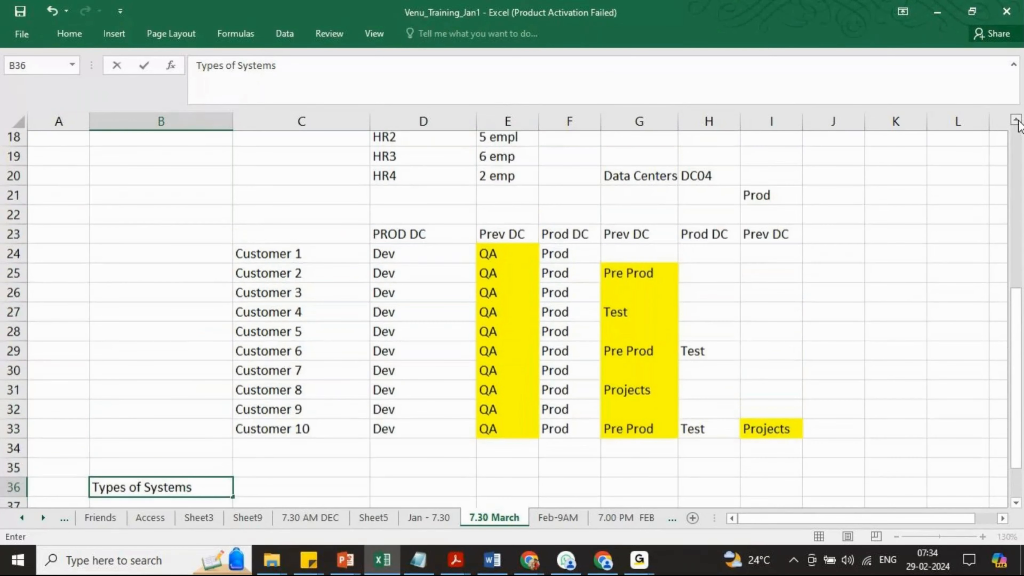
{"action": "left_click", "coordinate": [1016, 119]}
{"action": "left_click", "coordinate": [1016, 120]}
{"action": "left_click", "coordinate": [1015, 120]}
{"action": "left_click", "coordinate": [1016, 119]}
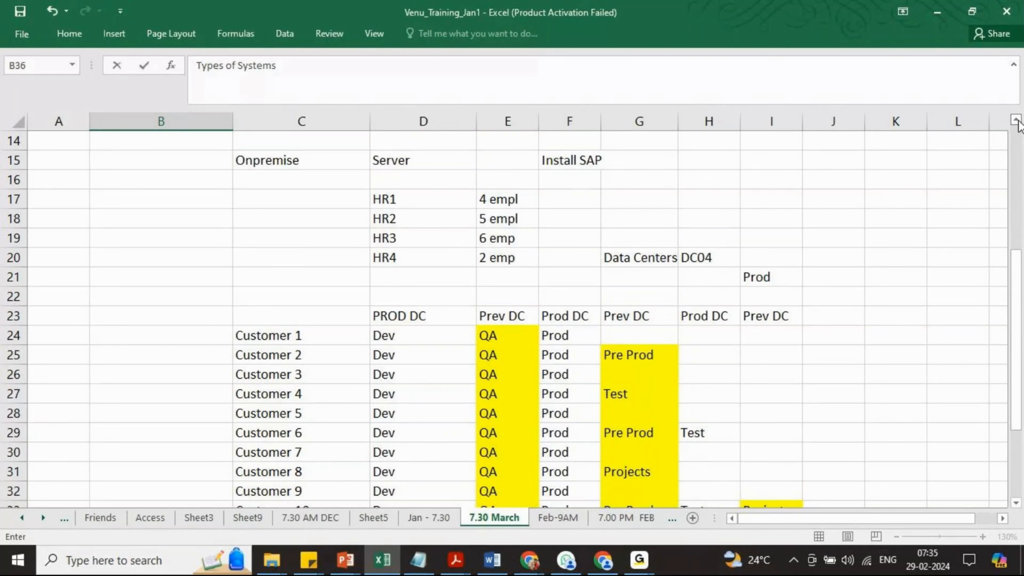
{"action": "left_click", "coordinate": [1015, 121]}
{"action": "left_click", "coordinate": [1016, 120]}
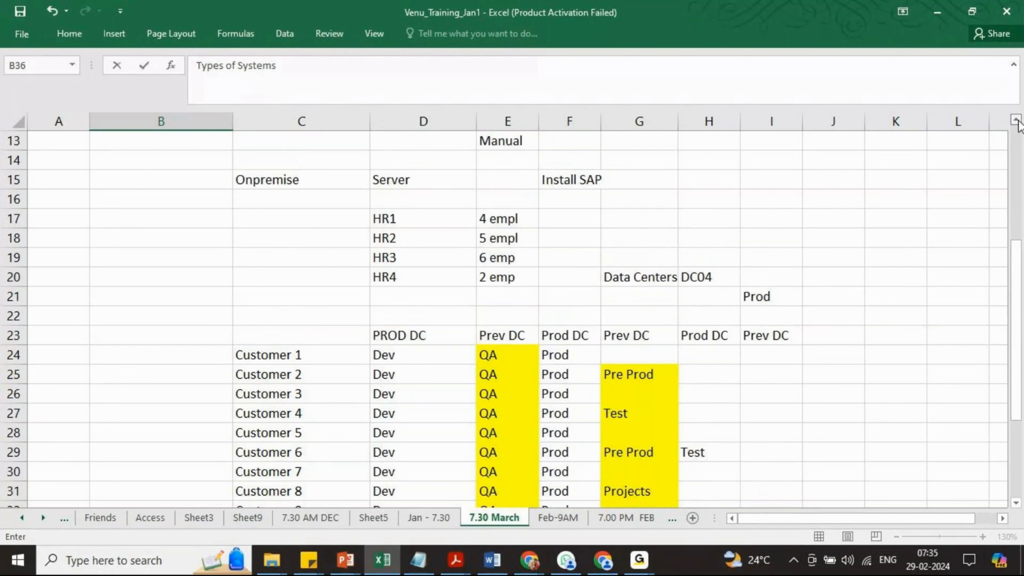
{"action": "left_click", "coordinate": [1016, 121]}
{"action": "left_click", "coordinate": [1016, 121]}
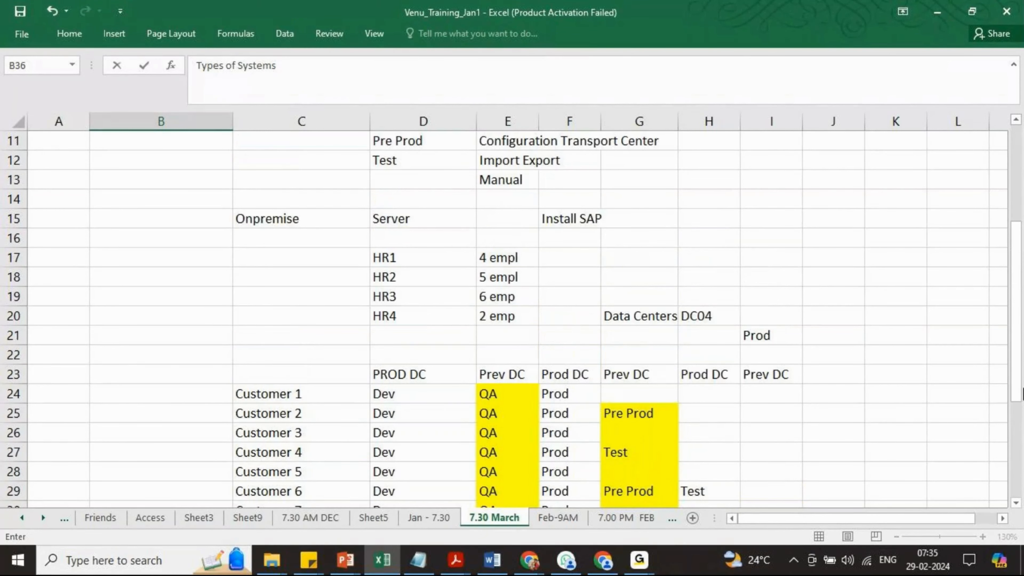
{"action": "left_click_drag", "start_coordinate": [1022, 390], "coordinate": [1022, 471]}
Step: List the system types beside the Types of Systems heading: "Provisioning" in C36 and "Instance" in C37
{"action": "left_click", "coordinate": [179, 311]}
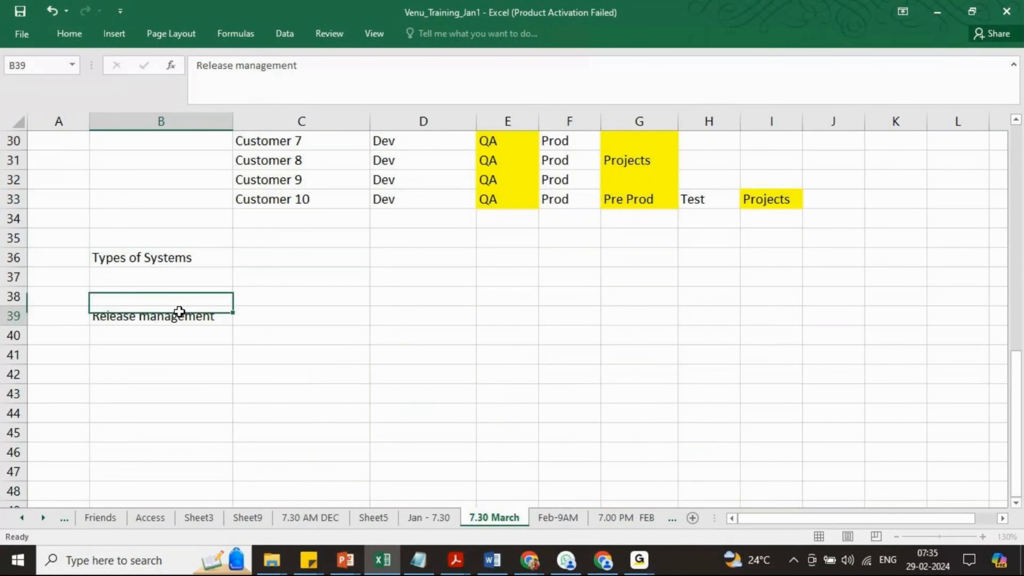
{"action": "left_click", "coordinate": [164, 252]}
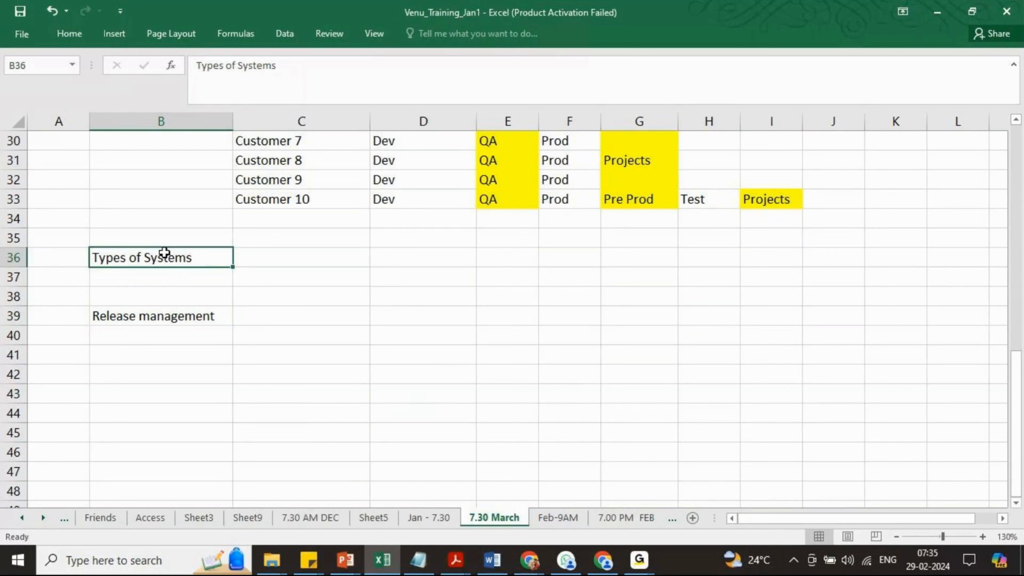
{"action": "left_click", "coordinate": [165, 315]}
{"action": "left_click_drag", "start_coordinate": [164, 316], "coordinate": [164, 262]}
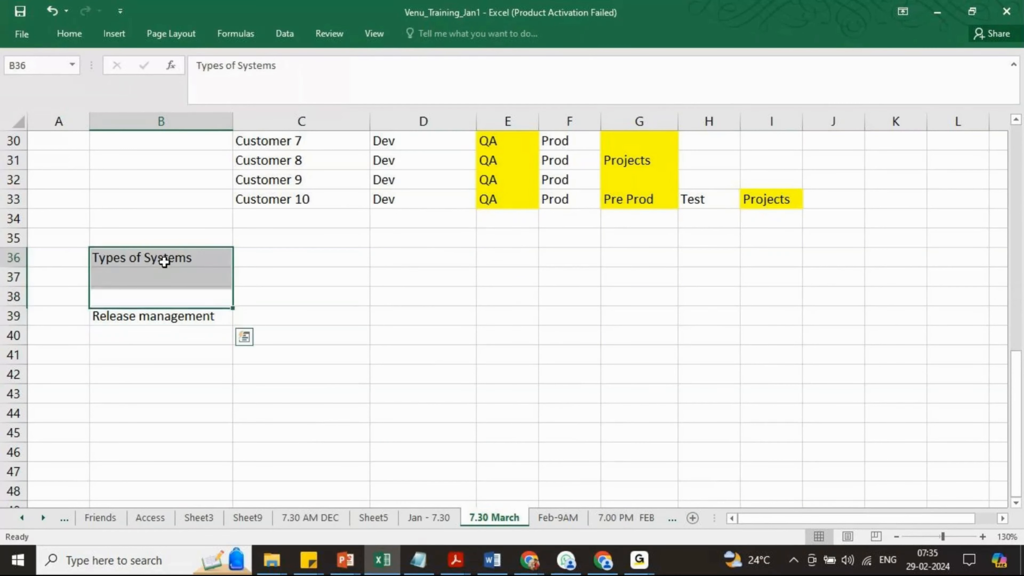
{"action": "left_click", "coordinate": [164, 262]}
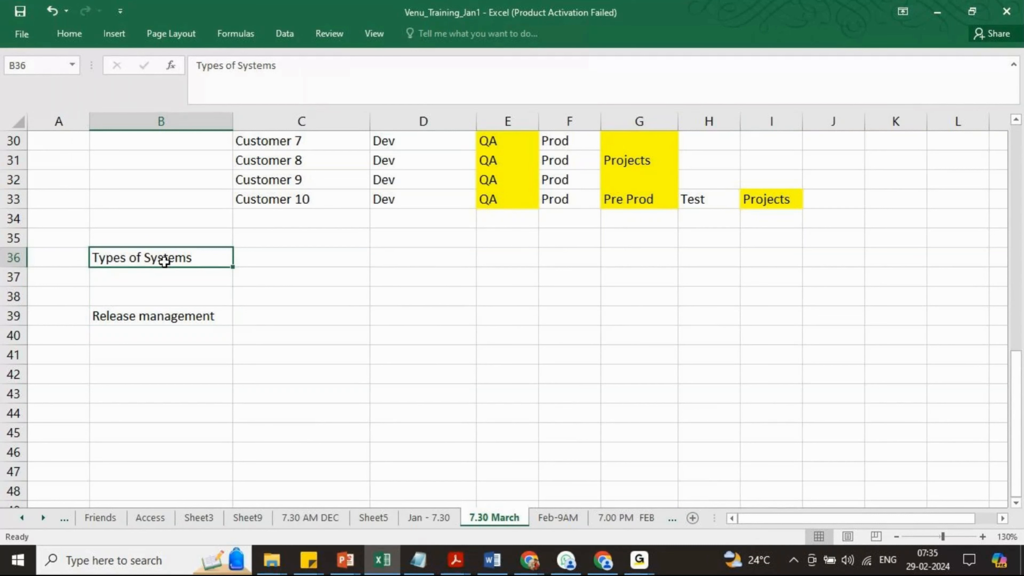
{"action": "left_click", "coordinate": [274, 258]}
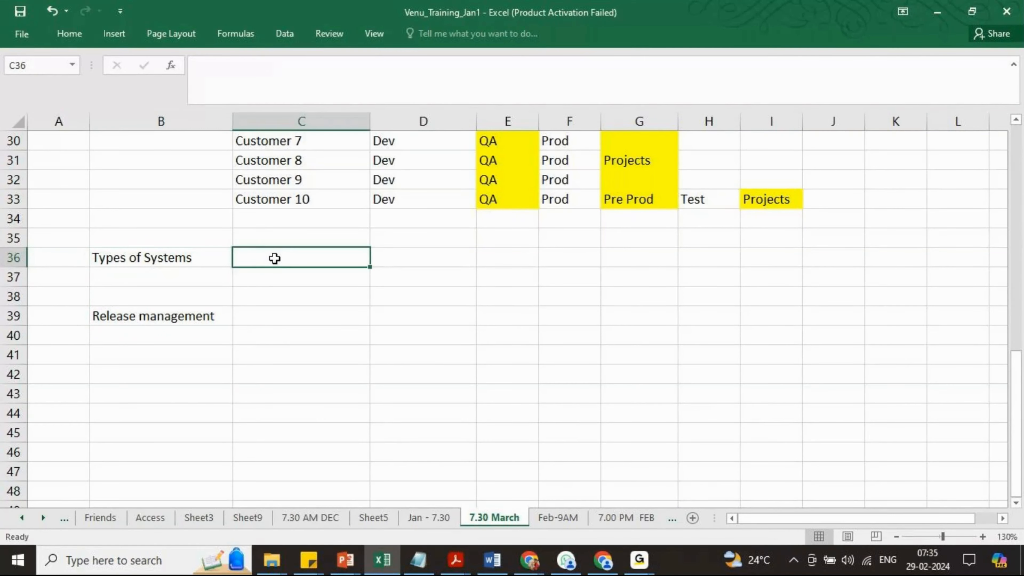
{"action": "type", "text": "Provisioning"}
{"action": "key", "text": "Return"}
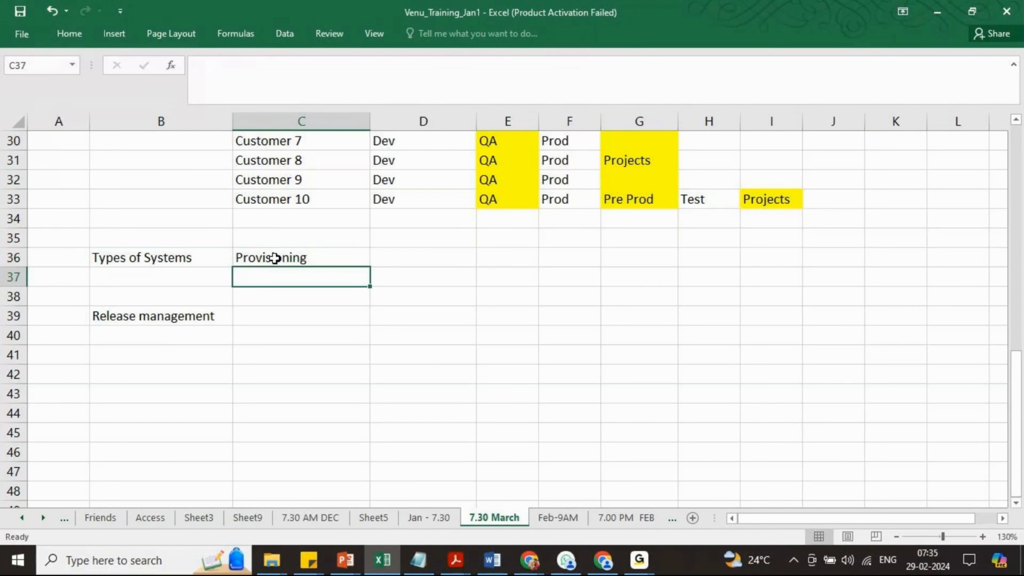
{"action": "type", "text": "Instance"}
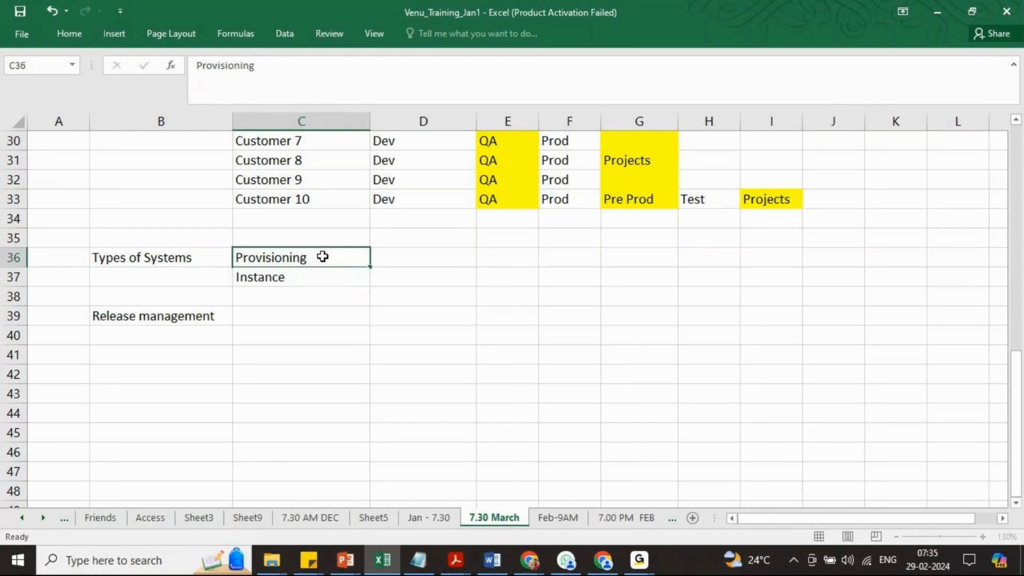
Step: Enter "Certified Consultant" in D36, beside Provisioning
{"action": "left_click_drag", "start_coordinate": [322, 256], "coordinate": [322, 277]}
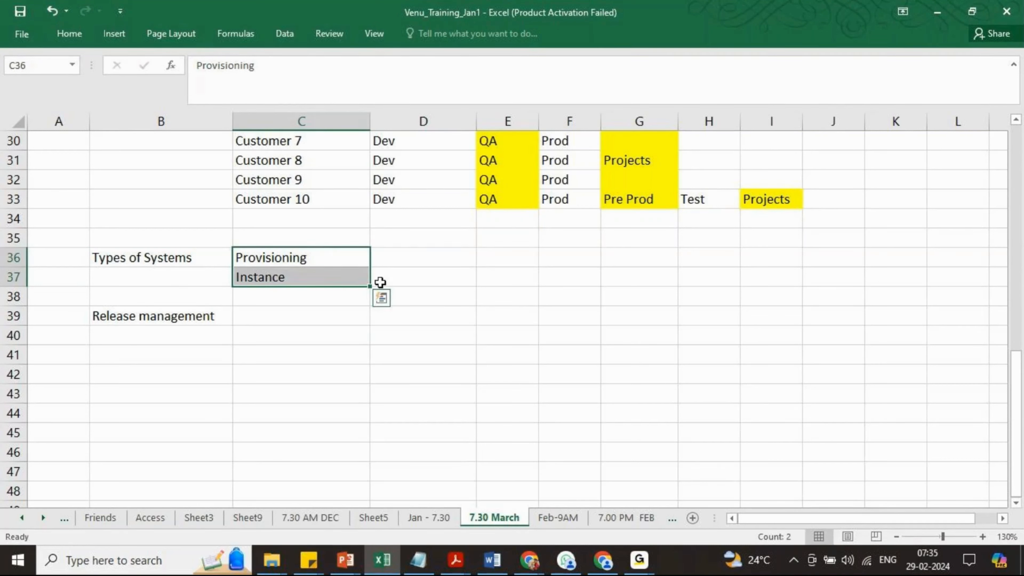
{"action": "left_click", "coordinate": [385, 261]}
{"action": "type", "text": "Cer"}
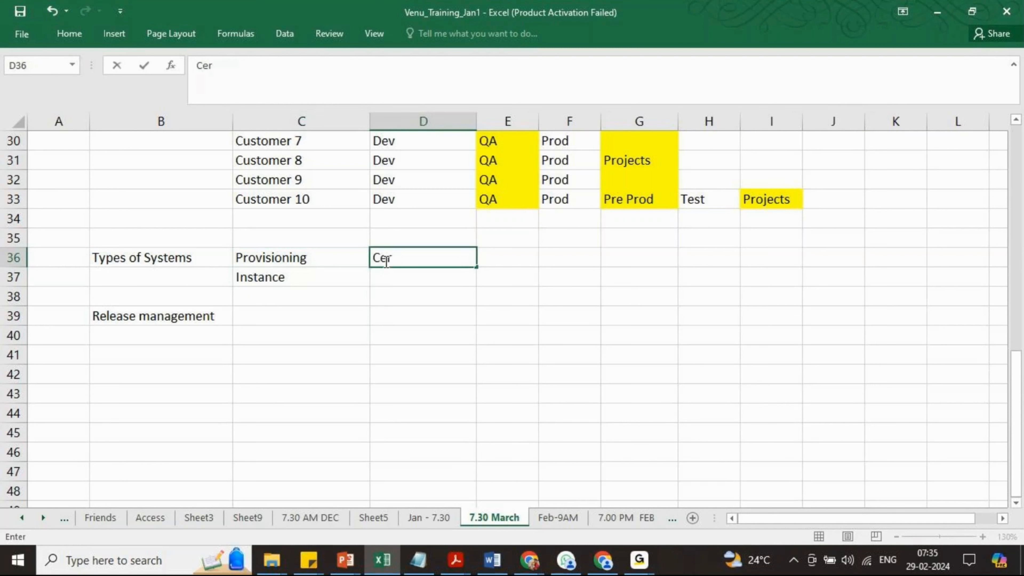
{"action": "type", "text": "tified Consultant"}
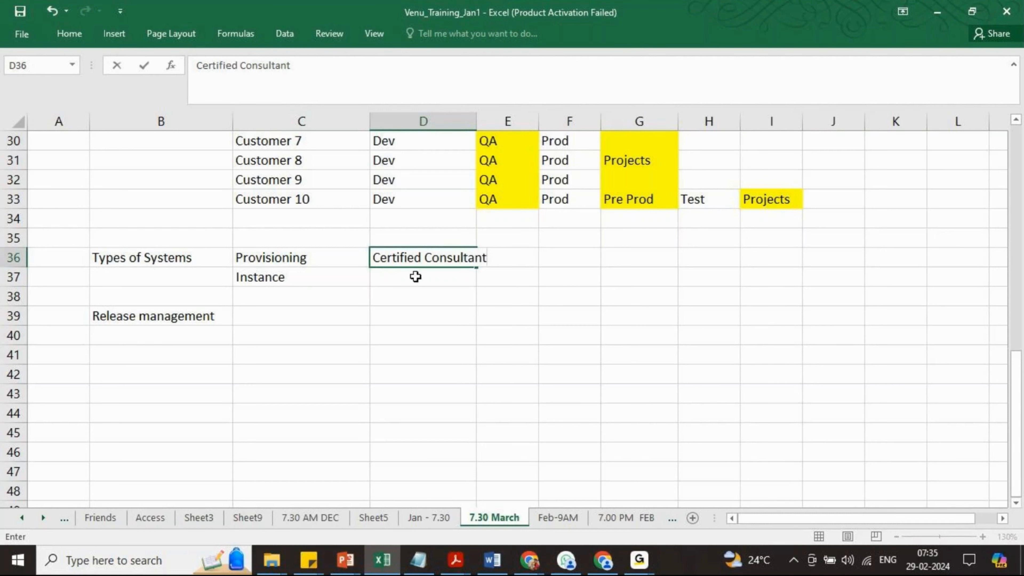
{"action": "left_click", "coordinate": [399, 275]}
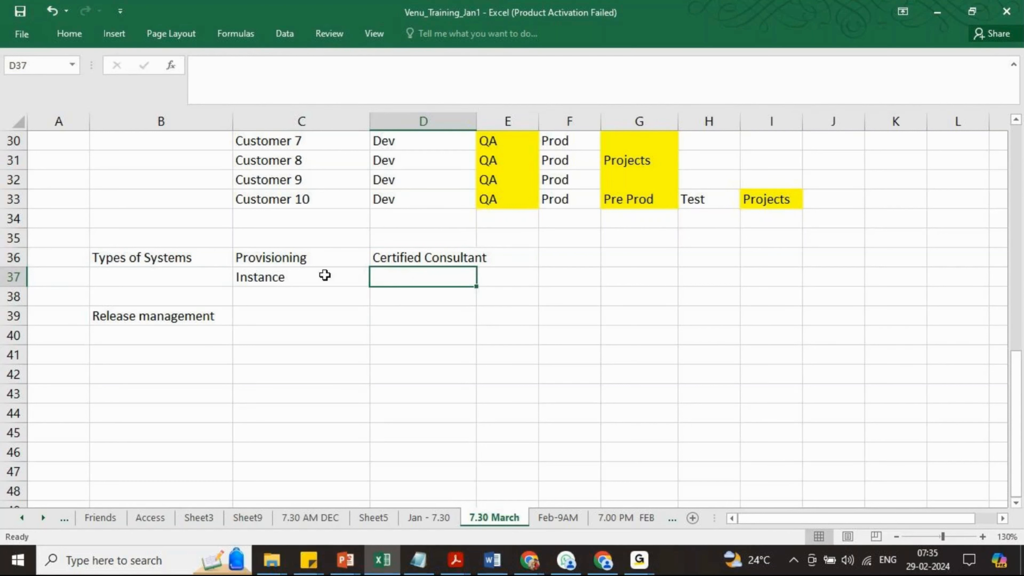
Step: Enter 5% in F36 on the Provisioning row
{"action": "left_click", "coordinate": [317, 273]}
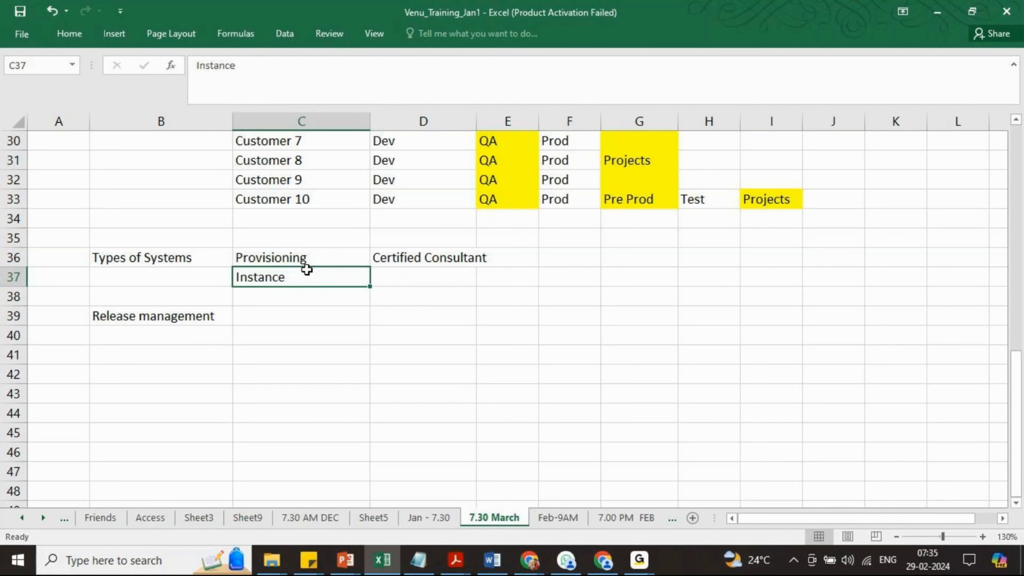
{"action": "left_click", "coordinate": [299, 254]}
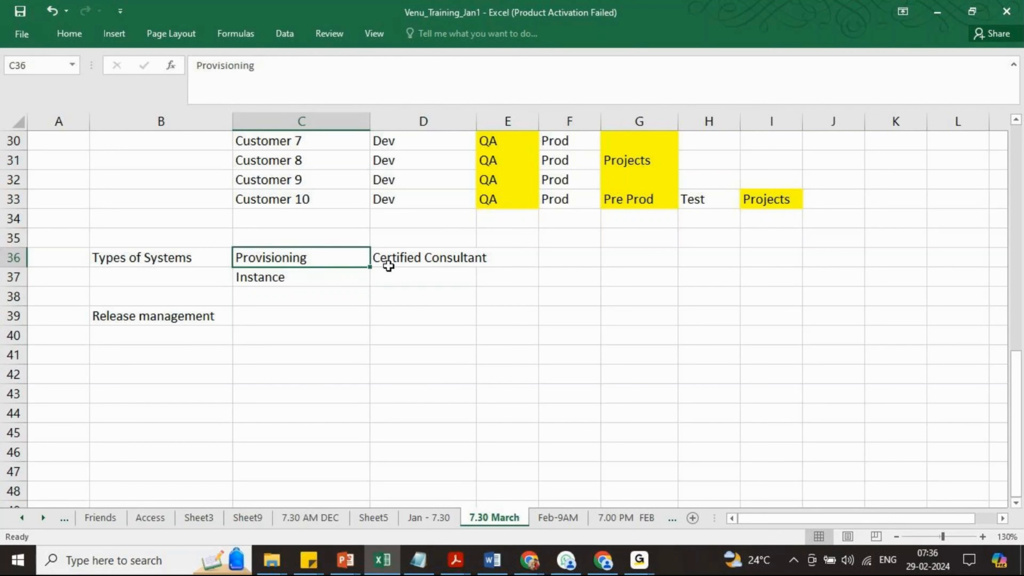
{"action": "left_click", "coordinate": [412, 255]}
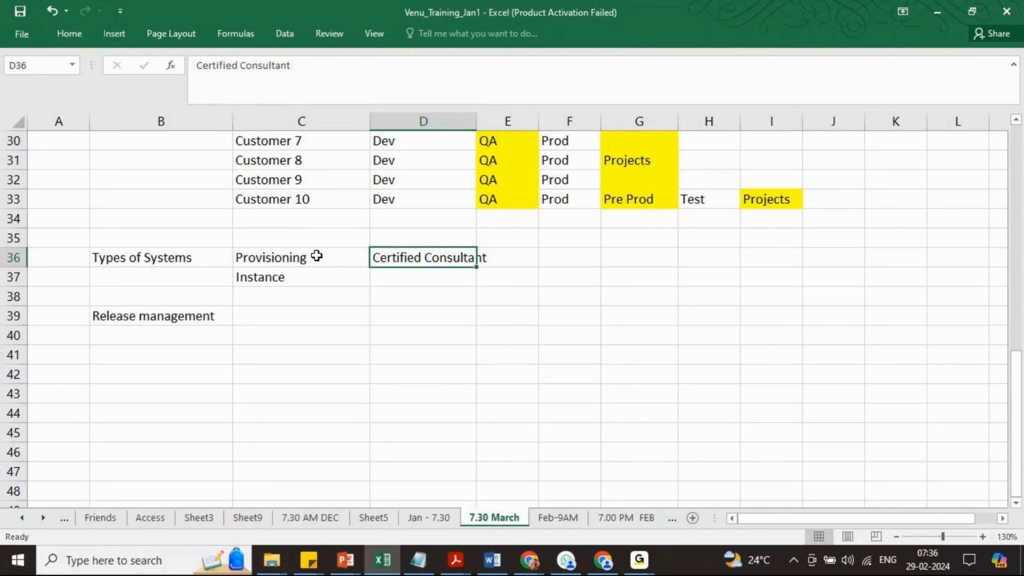
{"action": "left_click", "coordinate": [566, 270]}
{"action": "left_click", "coordinate": [565, 257]}
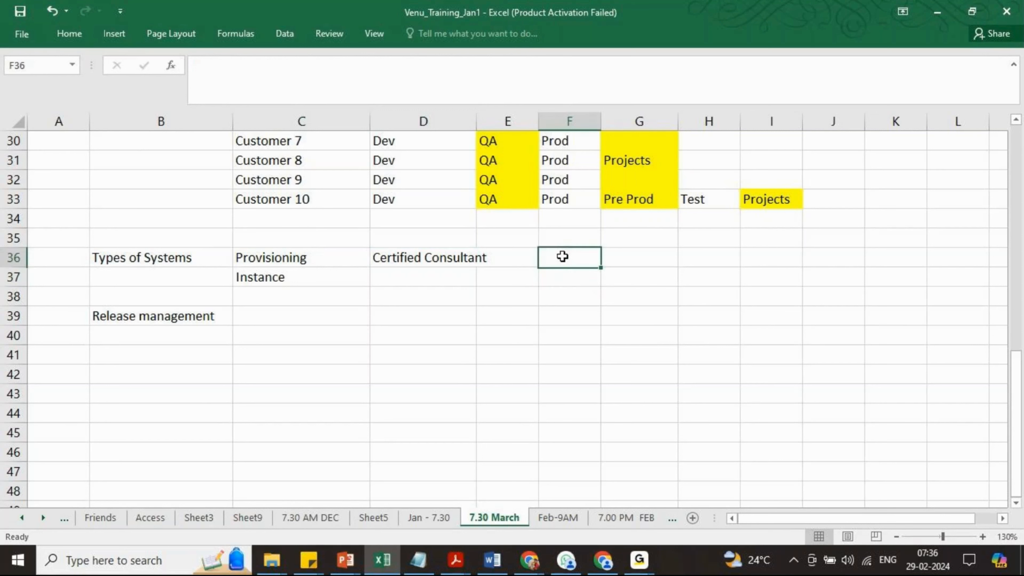
{"action": "type", "text": "5%"}
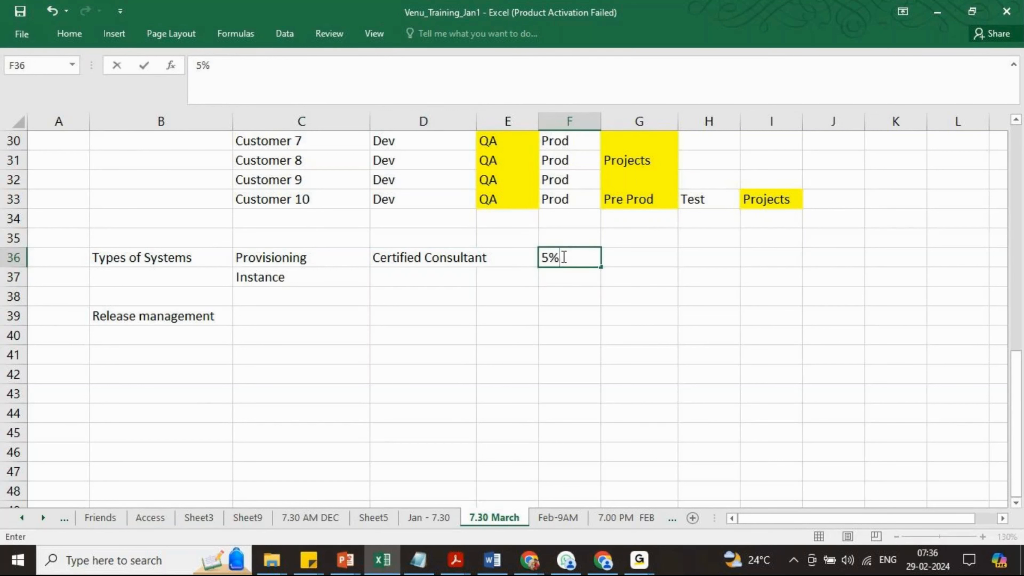
{"action": "left_click", "coordinate": [310, 259]}
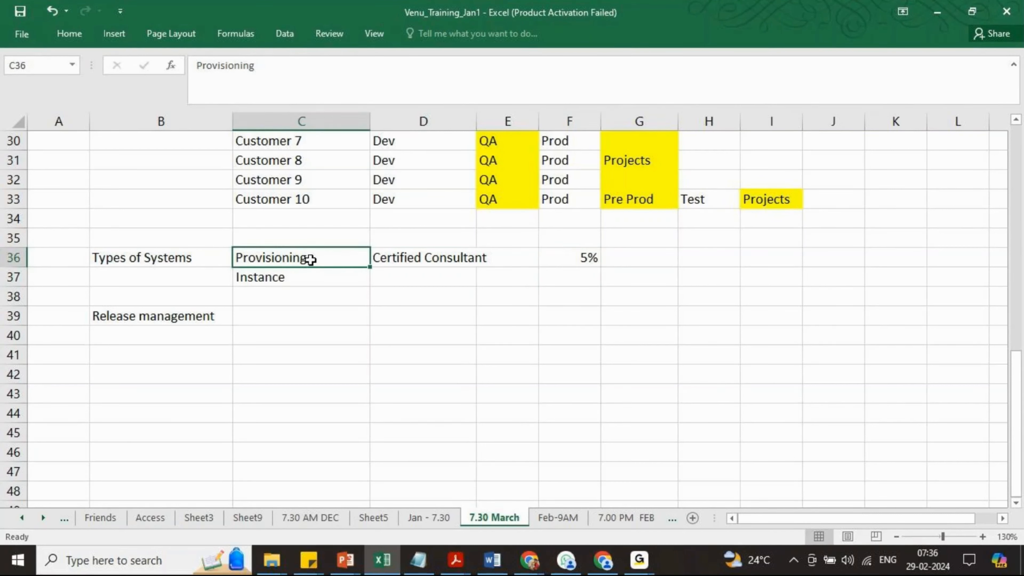
{"action": "left_click", "coordinate": [280, 277]}
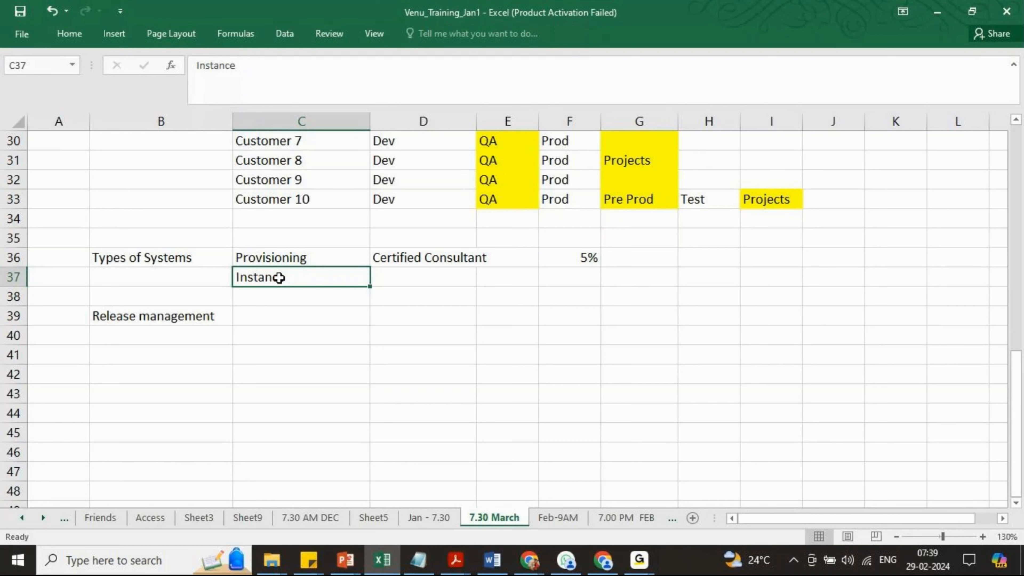
Step: Review the Provisioning entry against the landscape notes and the QA, Prod and Pre Prod entries in the customer data center table
{"action": "left_click", "coordinate": [271, 259]}
{"action": "left_click_drag", "start_coordinate": [1022, 422], "coordinate": [1015, 284]}
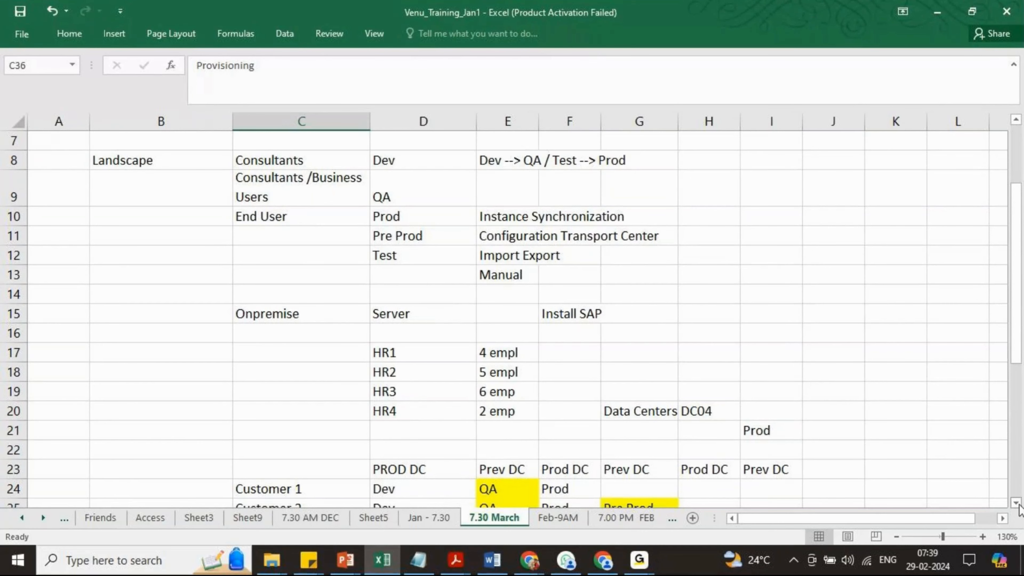
{"action": "left_click", "coordinate": [1017, 504]}
{"action": "left_click", "coordinate": [1017, 504]}
{"action": "left_click", "coordinate": [1017, 504]}
{"action": "left_click", "coordinate": [1017, 505]}
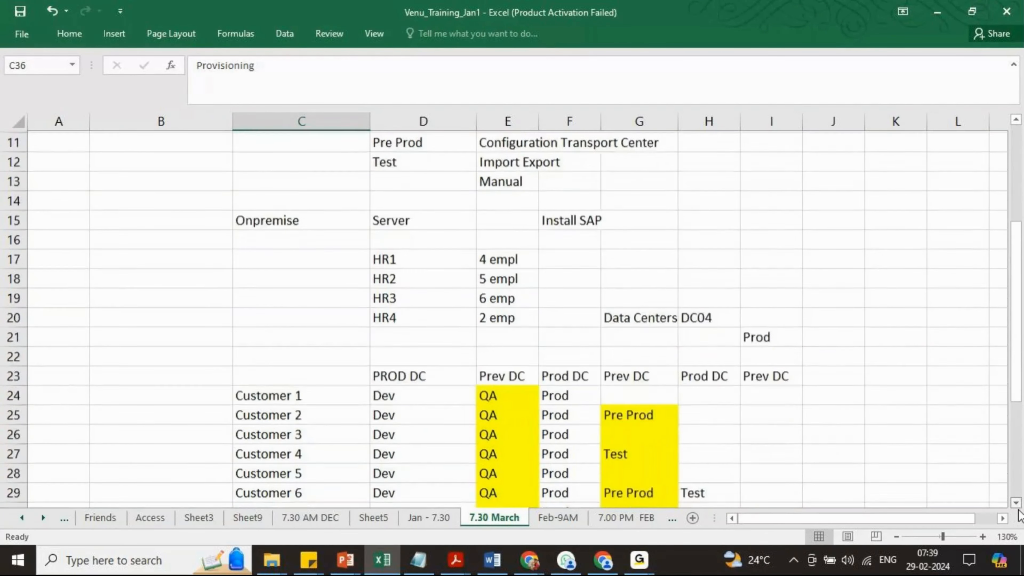
{"action": "left_click", "coordinate": [1017, 505]}
{"action": "left_click", "coordinate": [1017, 505]}
{"action": "left_click", "coordinate": [1017, 505]}
{"action": "left_click", "coordinate": [1017, 505]}
{"action": "left_click", "coordinate": [1017, 505]}
{"action": "left_click", "coordinate": [516, 279]}
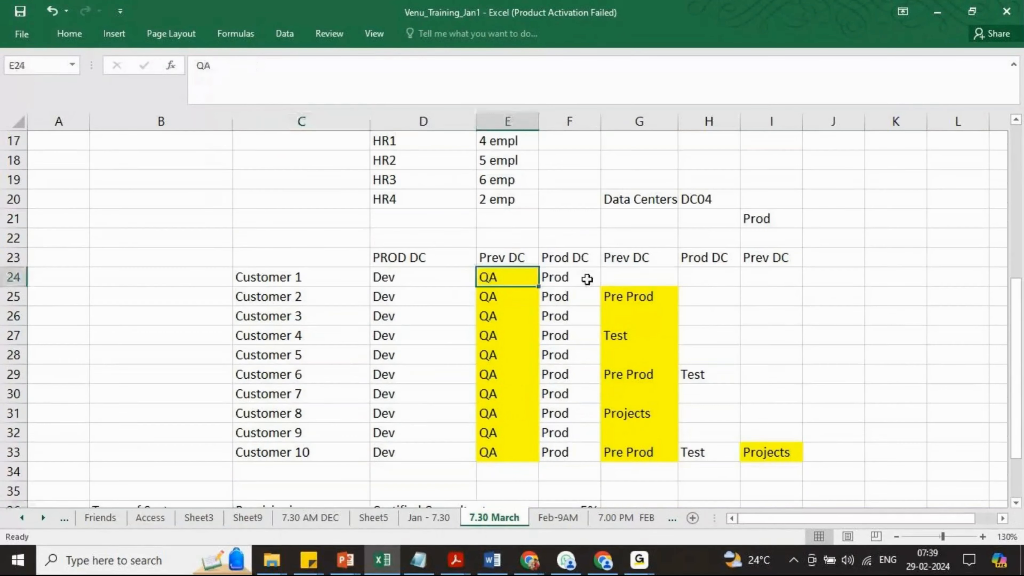
{"action": "left_click", "coordinate": [587, 279]}
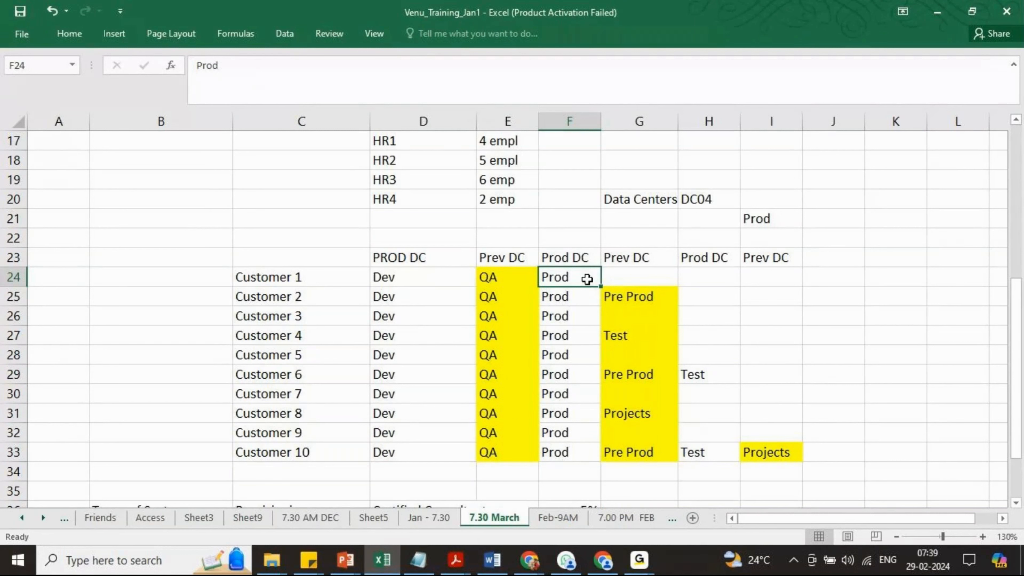
{"action": "left_click", "coordinate": [647, 301]}
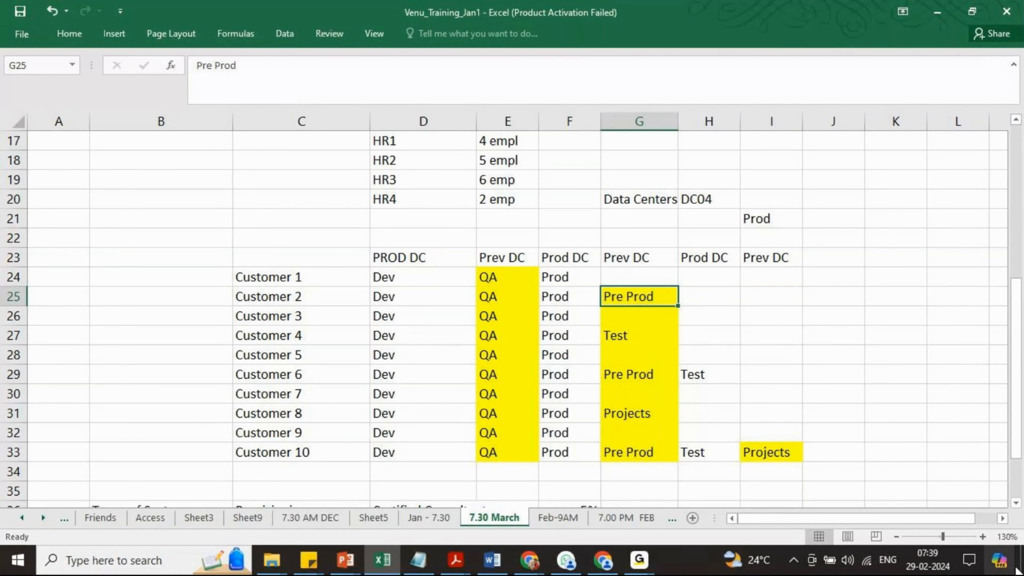
{"action": "left_click", "coordinate": [1017, 495]}
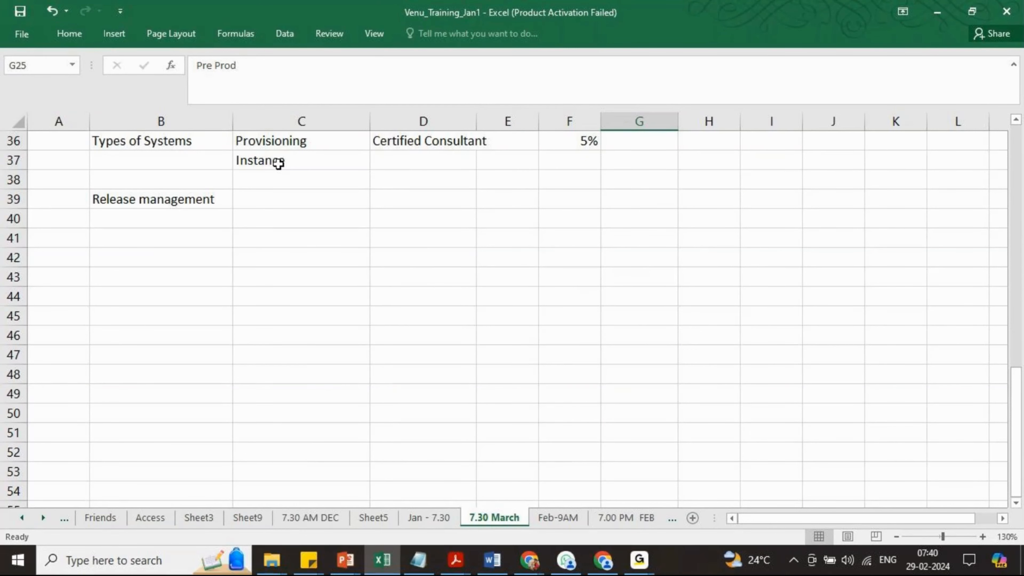
{"action": "left_click_drag", "start_coordinate": [1016, 444], "coordinate": [1021, 345]}
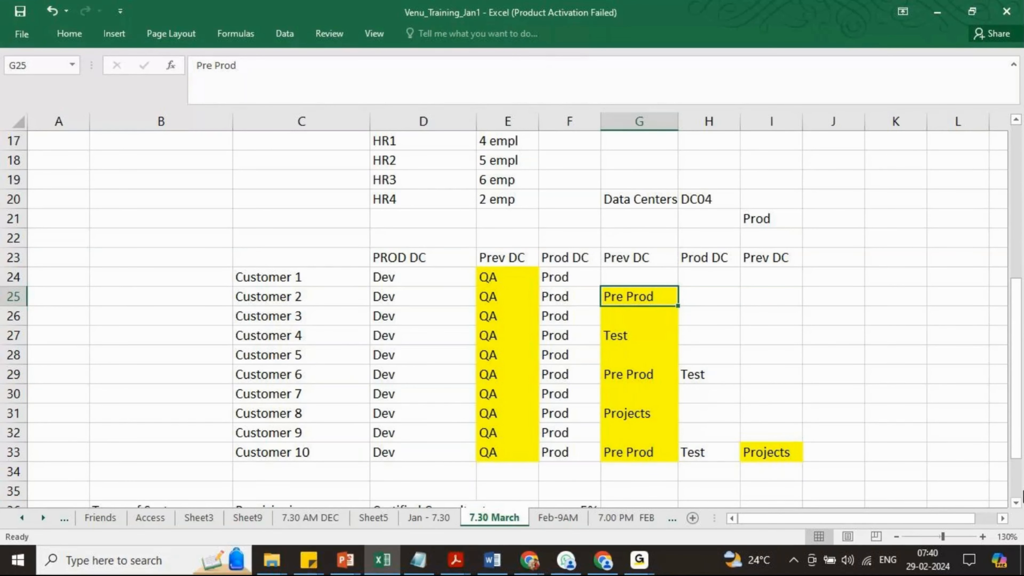
{"action": "left_click", "coordinate": [1019, 478]}
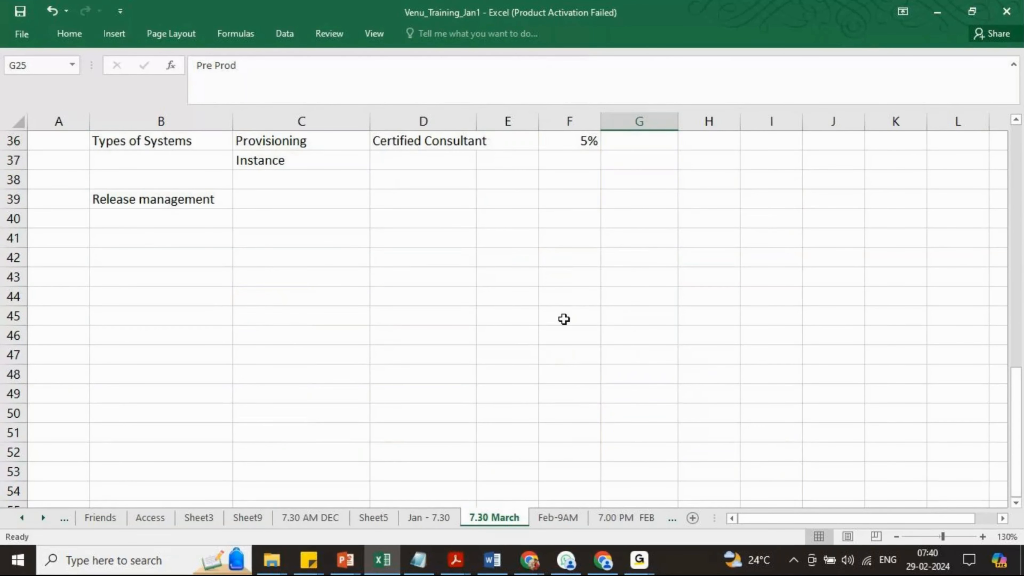
Step: List the release periods beside the Release management heading: "1H" in C39 and "2H" in C40
{"action": "left_click", "coordinate": [156, 200]}
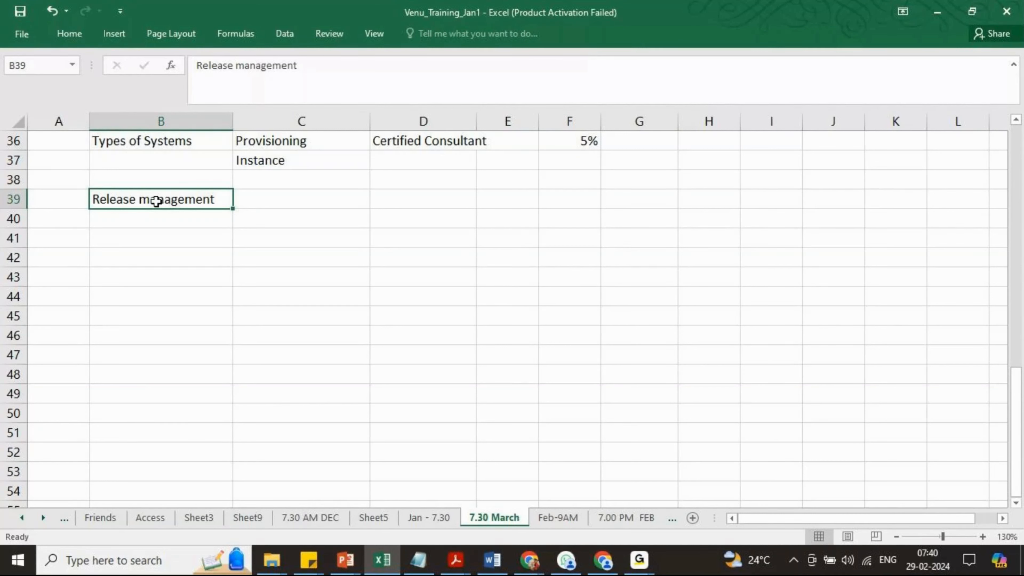
{"action": "left_click", "coordinate": [309, 199]}
{"action": "type", "text": "1 H"}
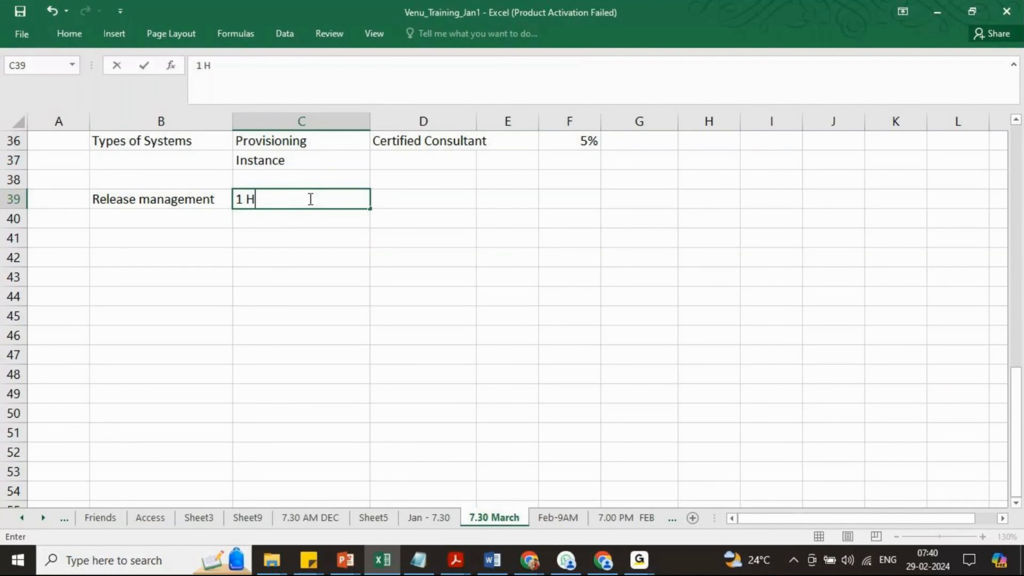
{"action": "key", "text": "BackSpace"}
{"action": "key", "text": "BackSpace"}
{"action": "type", "text": "H"}
{"action": "key", "text": "Return"}
{"action": "type", "text": "2H"}
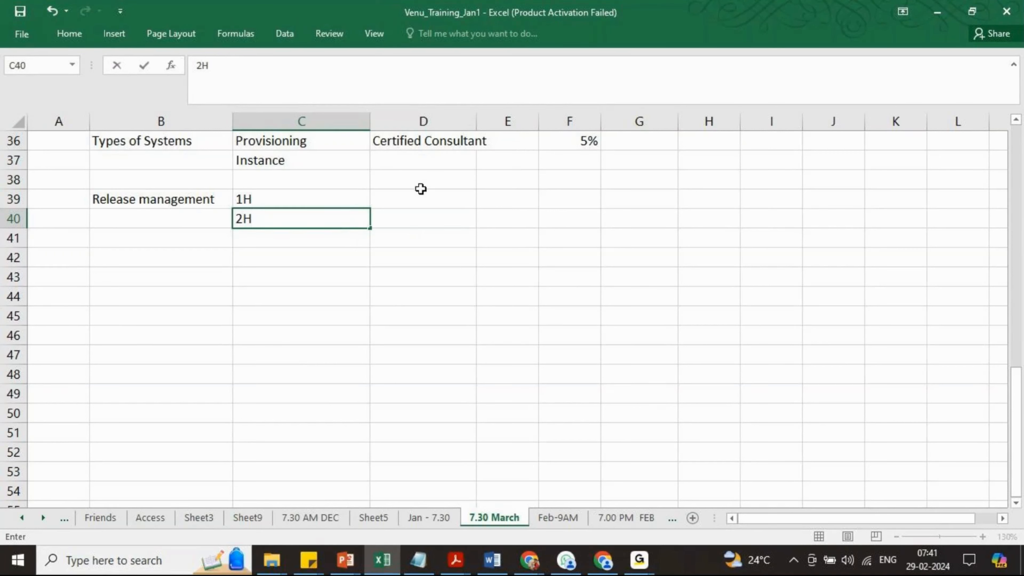
{"action": "left_click", "coordinate": [423, 209]}
Step: Enter "Universal / Automatically On" in D39, beside the 1H entry
{"action": "left_click", "coordinate": [423, 199]}
{"action": "double_click", "coordinate": [423, 199]}
{"action": "type", "text": "Unive"}
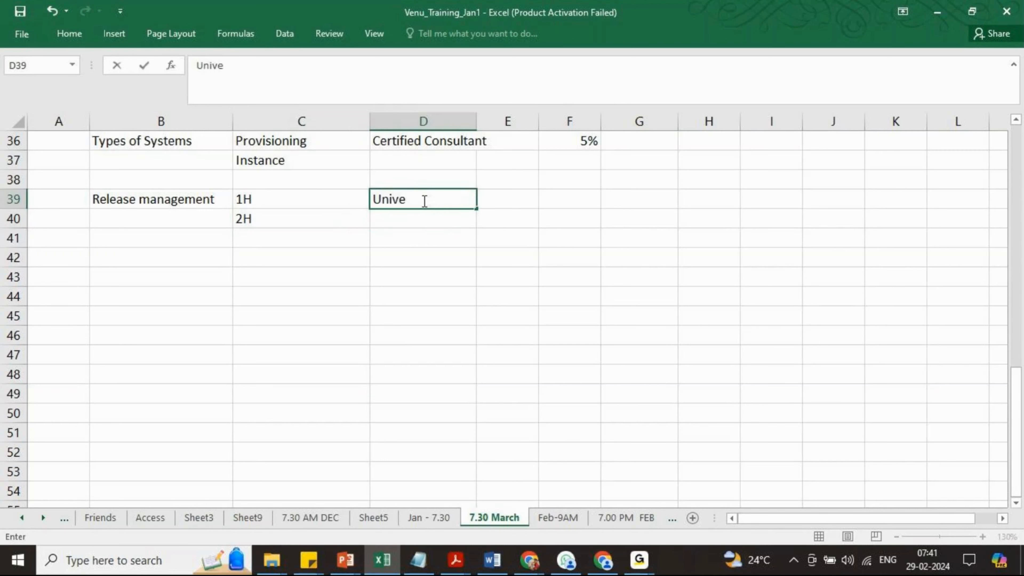
{"action": "type", "text": "rsal"}
{"action": "type", "text": " / "}
{"action": "type", "text": "Autom"}
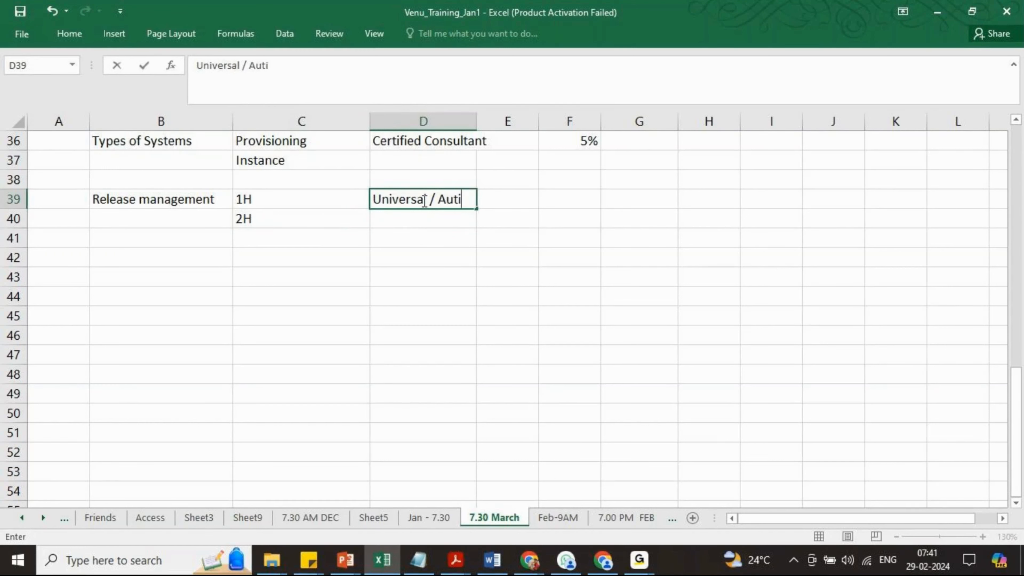
{"action": "type", "text": "atical"}
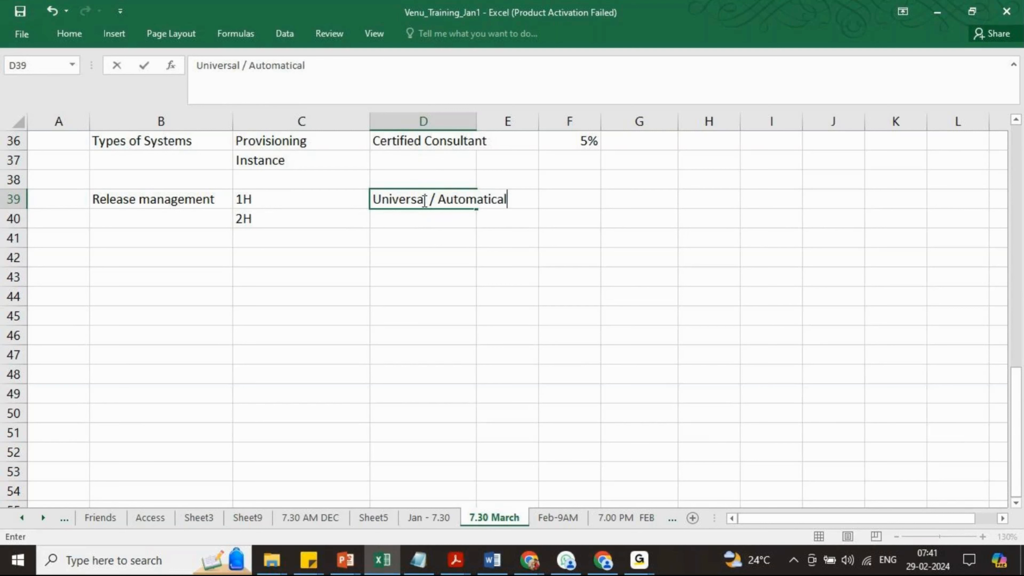
{"action": "type", "text": "ly On"}
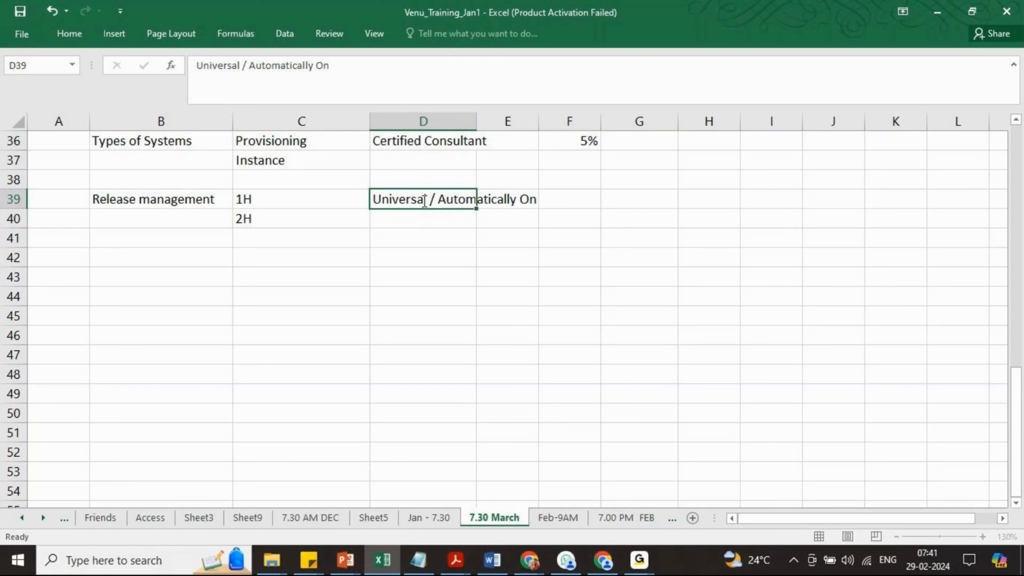
{"action": "key", "text": "Return"}
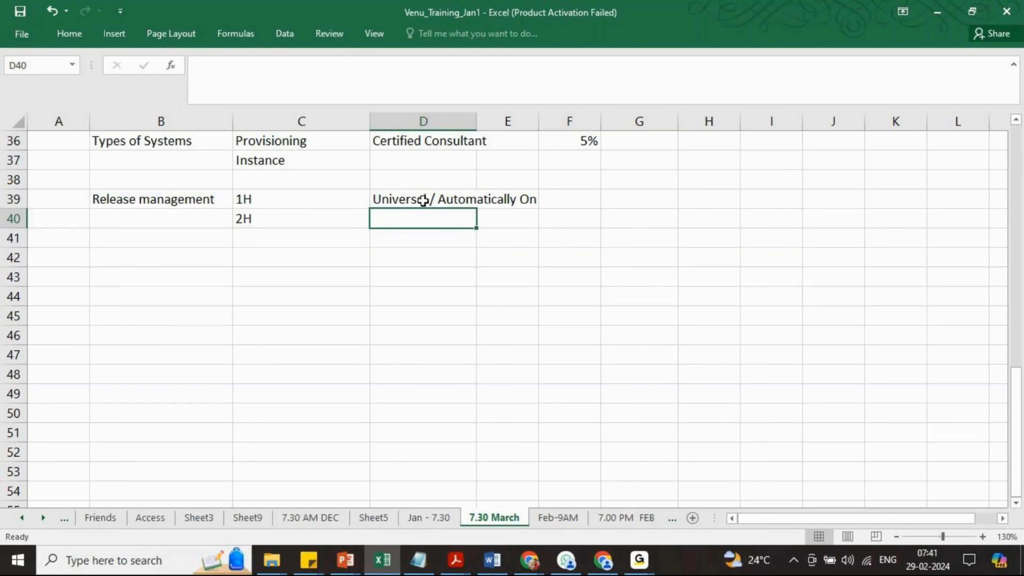
Step: Enter "Admin Optin / Customer Configured" in D40, beside the 2H entry
{"action": "type", "text": "Ad"}
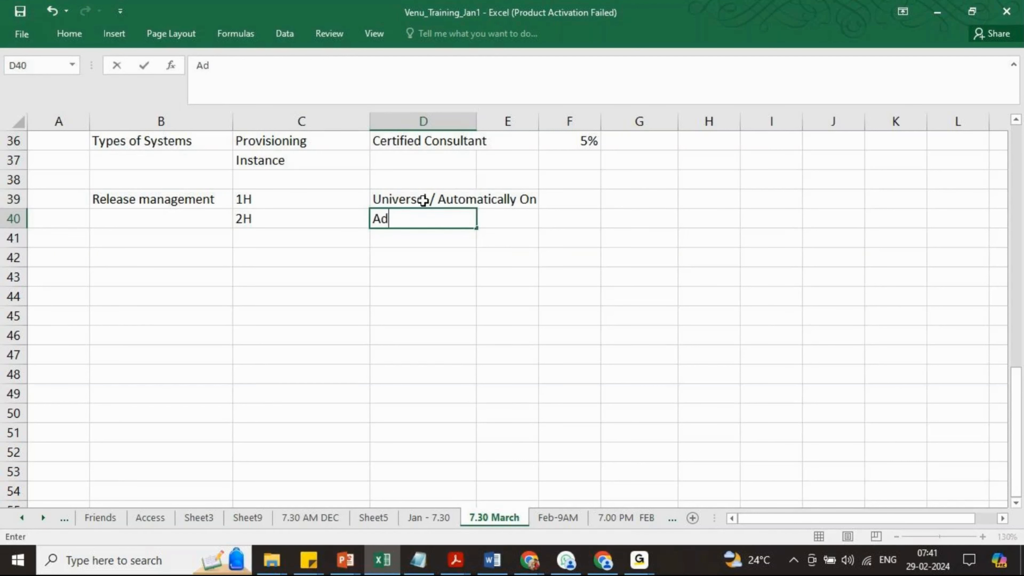
{"action": "type", "text": "min Optin"}
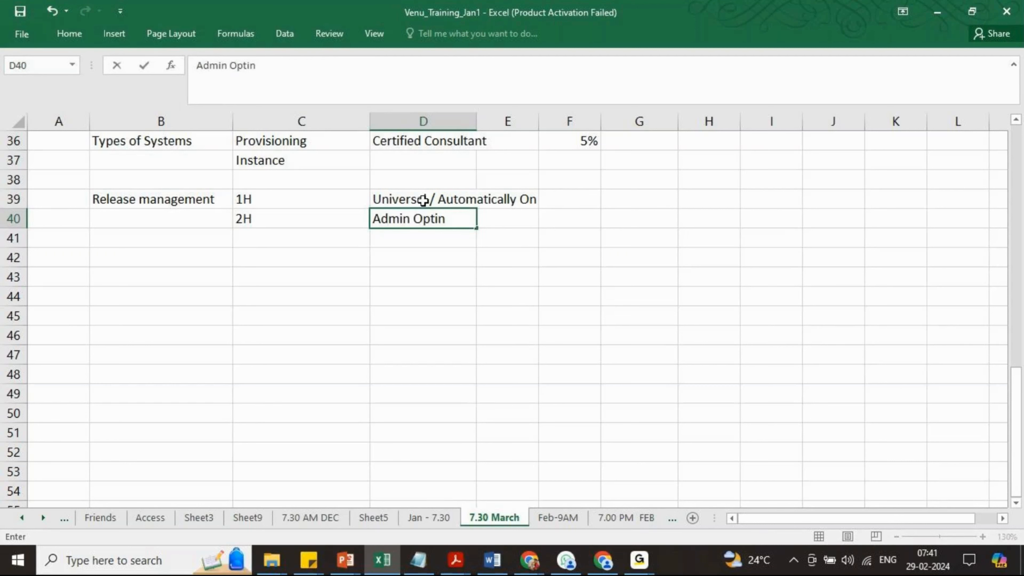
{"action": "type", "text": " / Customer Co"}
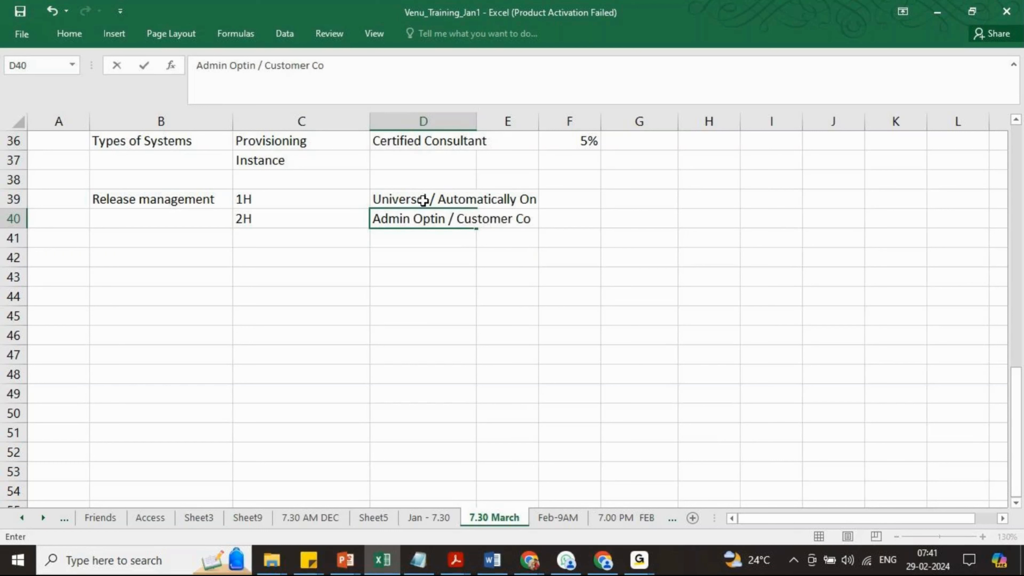
{"action": "type", "text": "nfigured"}
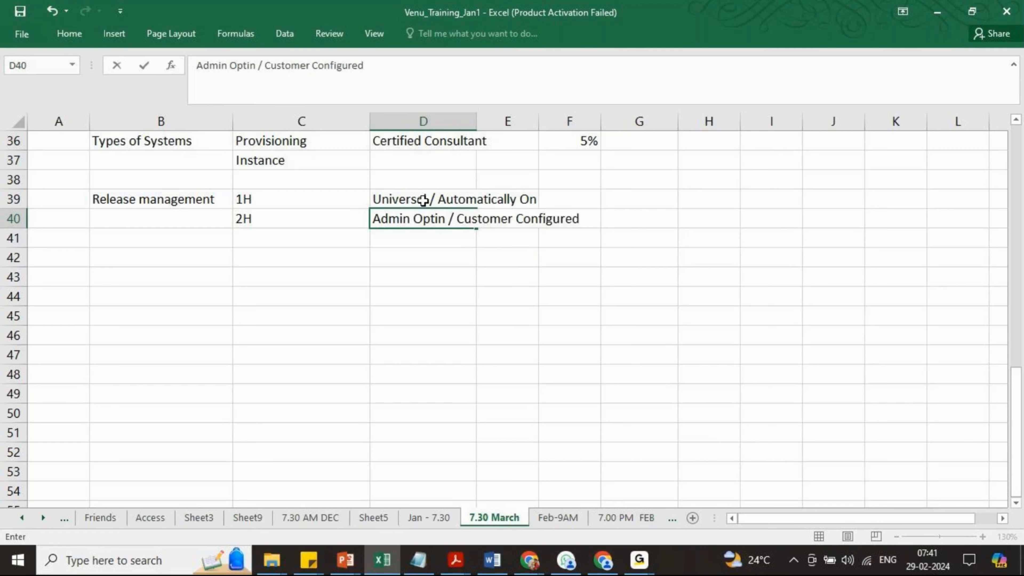
{"action": "key", "text": "Return"}
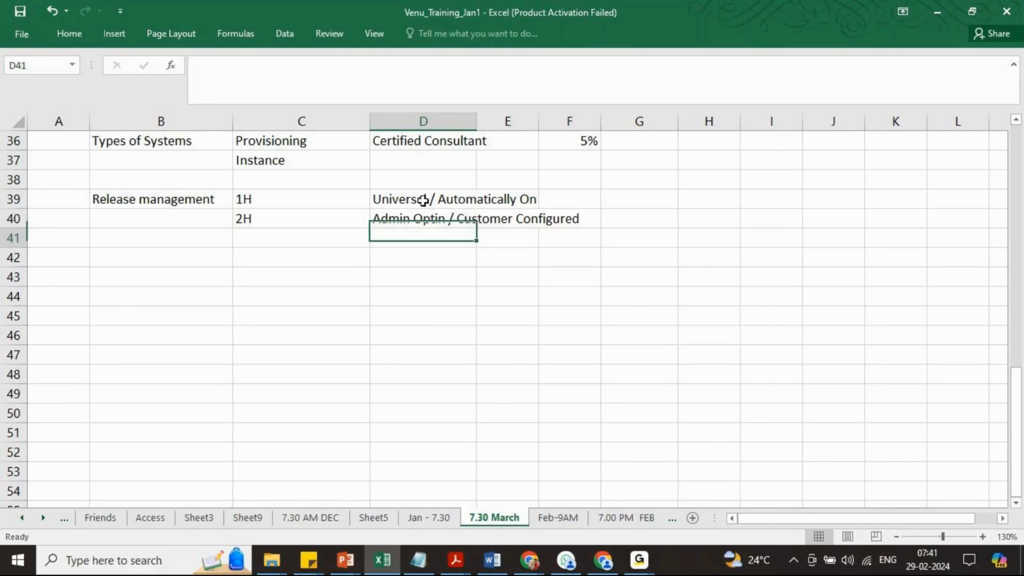
Step: Enter "provsioning Optin / Contact Enablement Partner" in D41, below the Admin Optin entry
{"action": "type", "text": "provsi"}
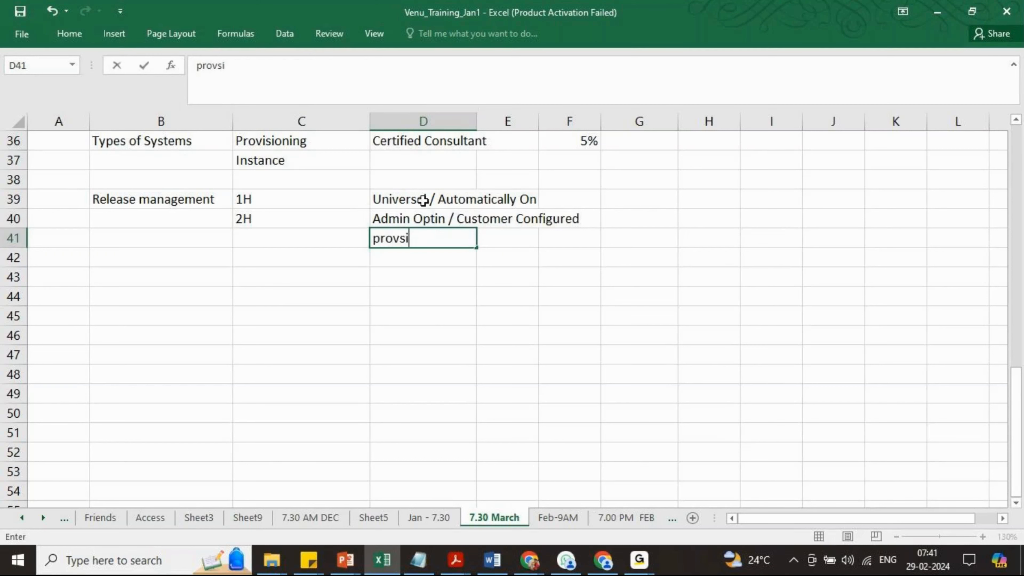
{"action": "type", "text": "oning Optin"}
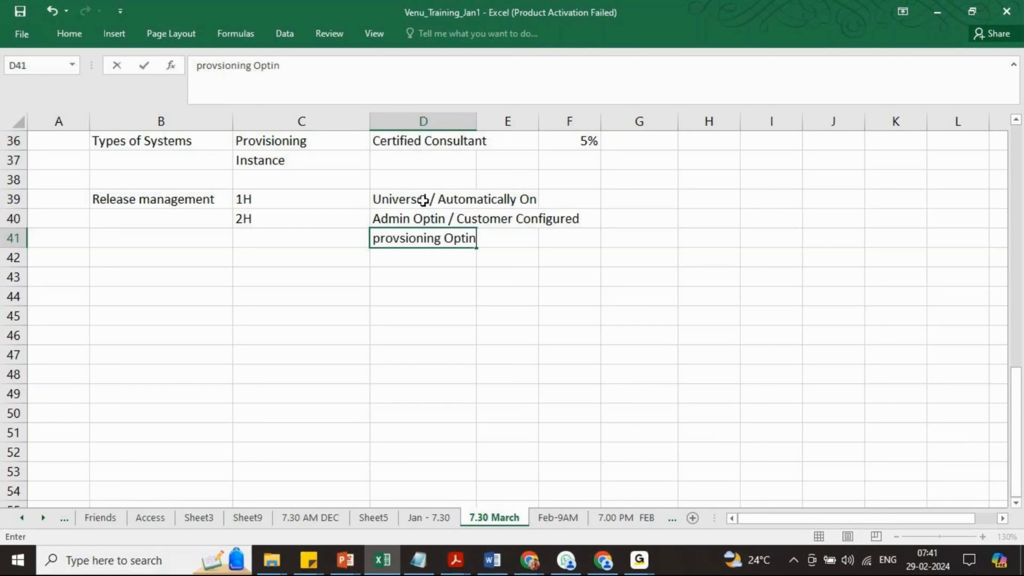
{"action": "type", "text": " / Contact Enab"}
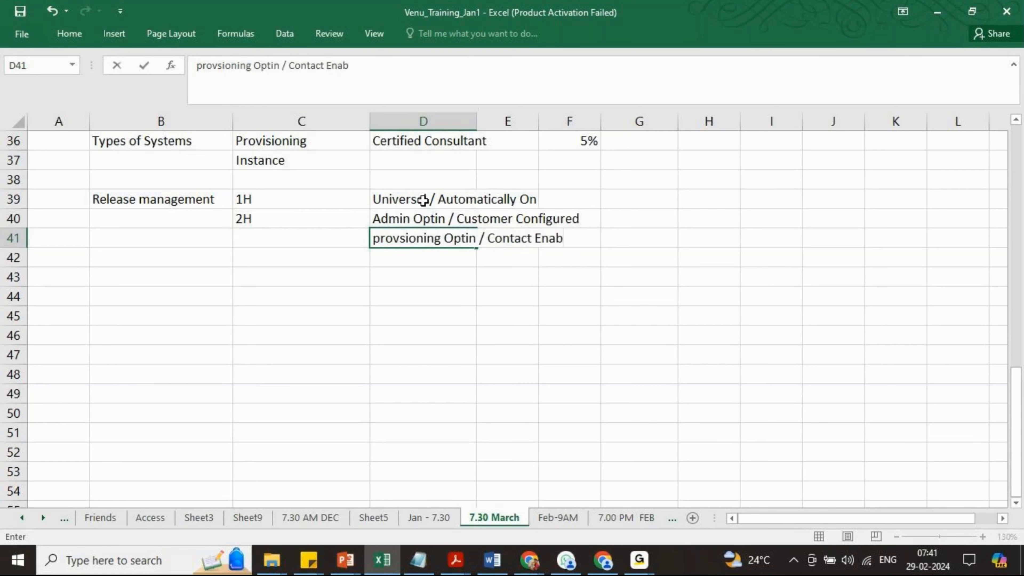
{"action": "type", "text": "lement Partn"}
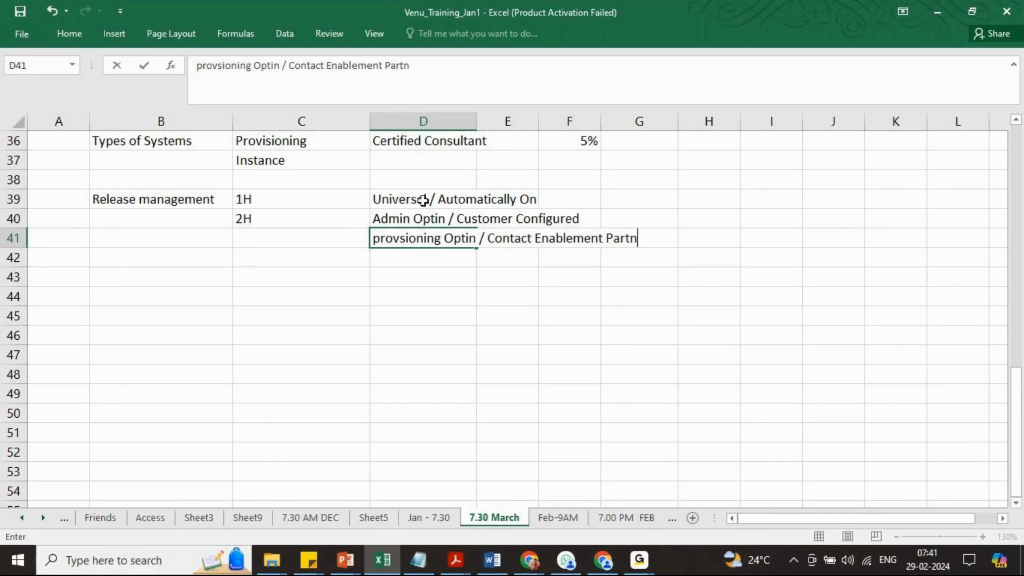
{"action": "key", "text": "BackSpace"}
{"action": "type", "text": "ner"}
{"action": "key", "text": "Return"}
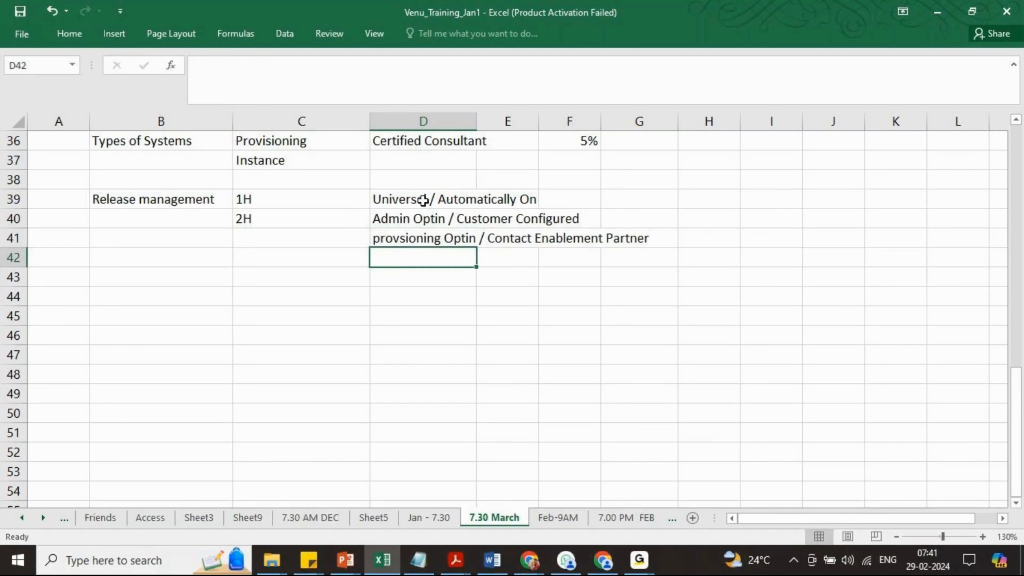
Step: Enter "Contact Product Support" in D42 as the last item of the Release management list
{"action": "type", "text": "Conta"}
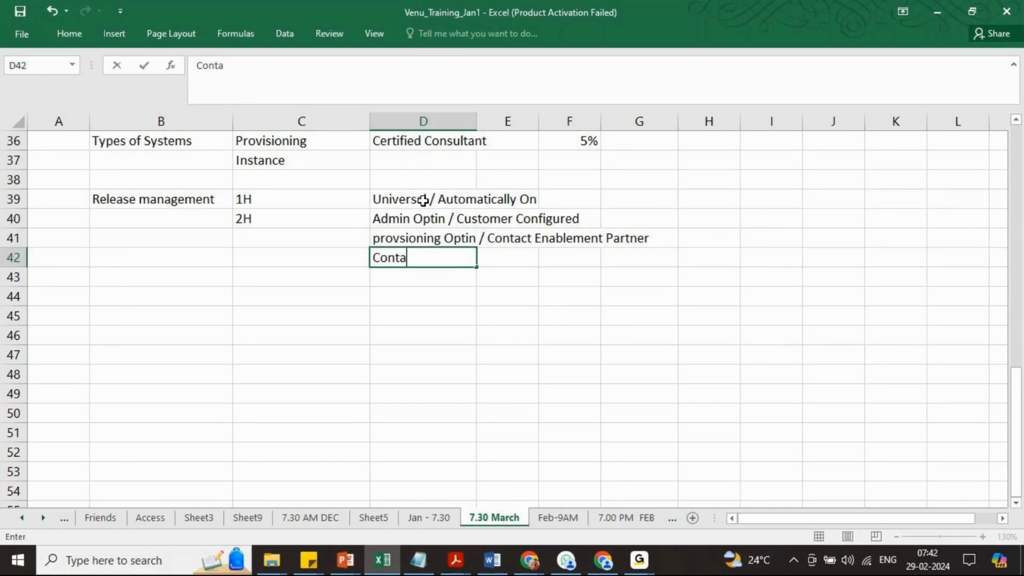
{"action": "type", "text": "ct Product Su"}
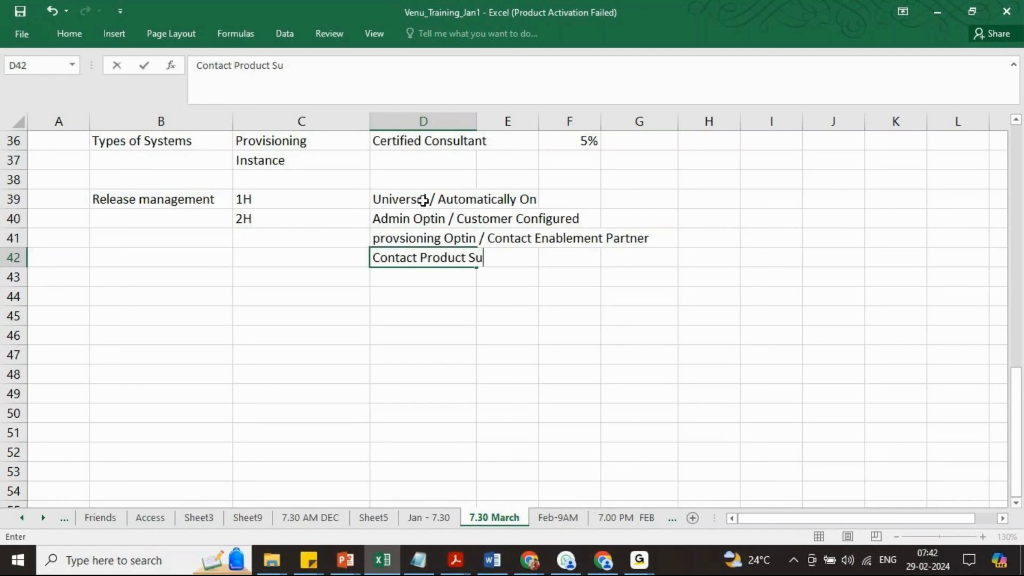
{"action": "type", "text": "pport"}
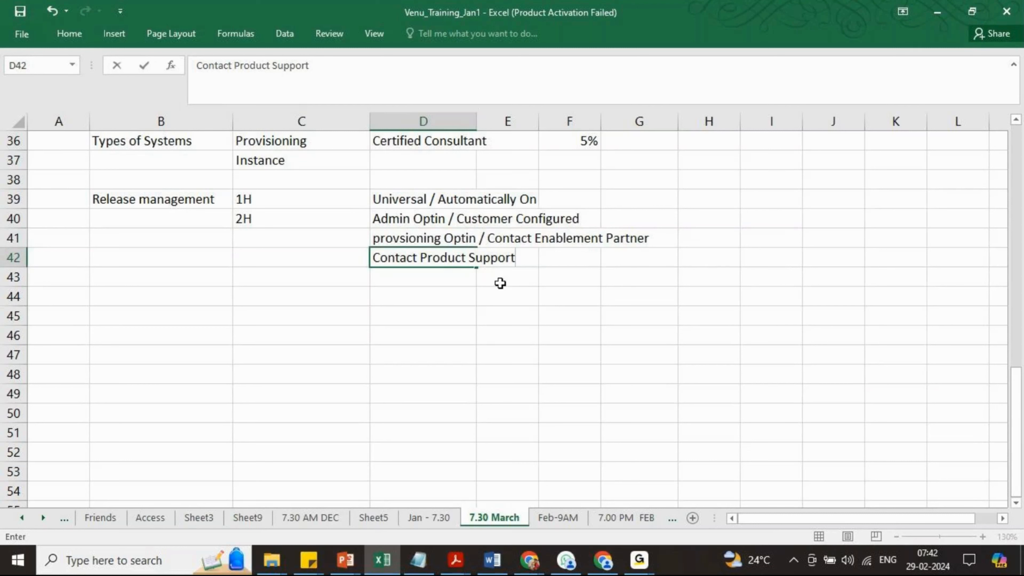
{"action": "key", "text": "ctrl+Return"}
{"action": "left_click", "coordinate": [503, 295]}
Step: Go over the Release management entries in D39:D42, examining the Universal, Admin Optin and provisioning Optin rows one by one
{"action": "left_click_drag", "start_coordinate": [408, 198], "coordinate": [406, 250]}
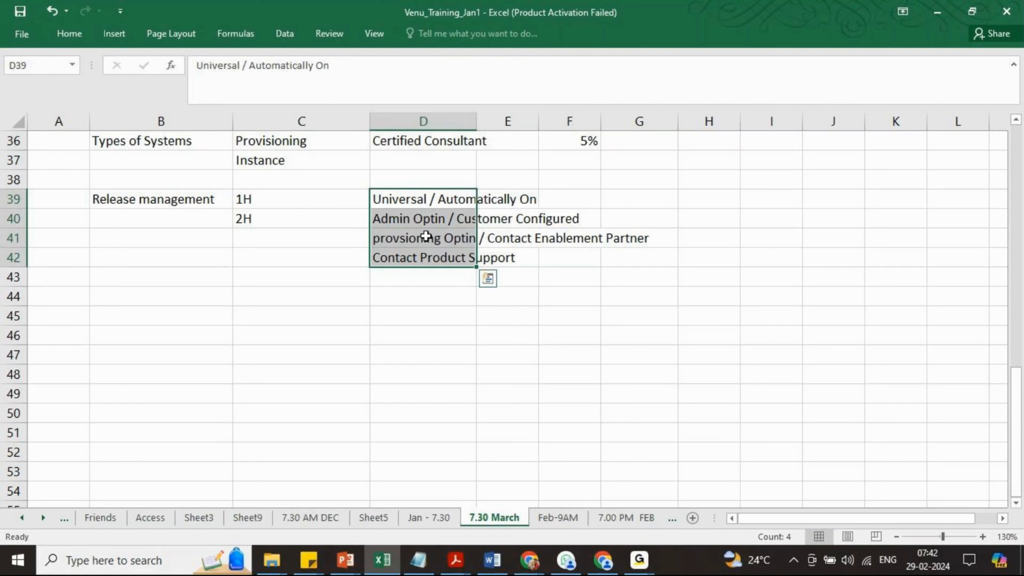
{"action": "left_click", "coordinate": [418, 200]}
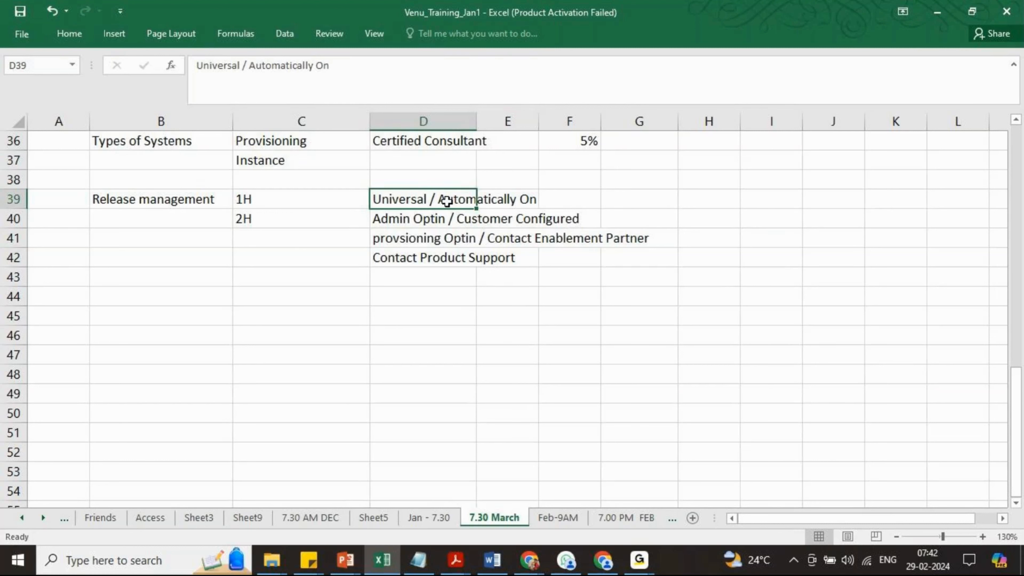
{"action": "left_click", "coordinate": [432, 215]}
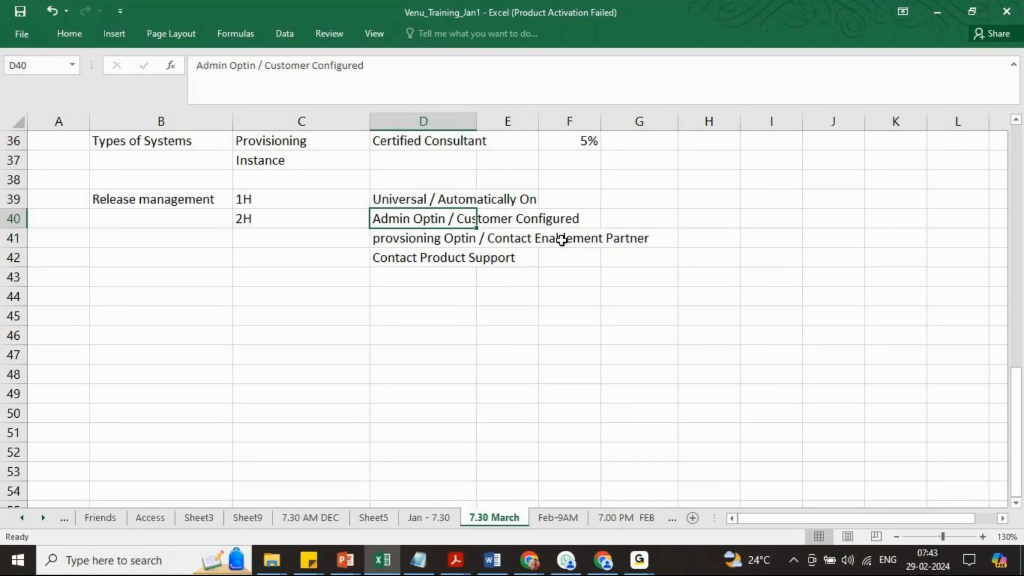
{"action": "left_click", "coordinate": [448, 197]}
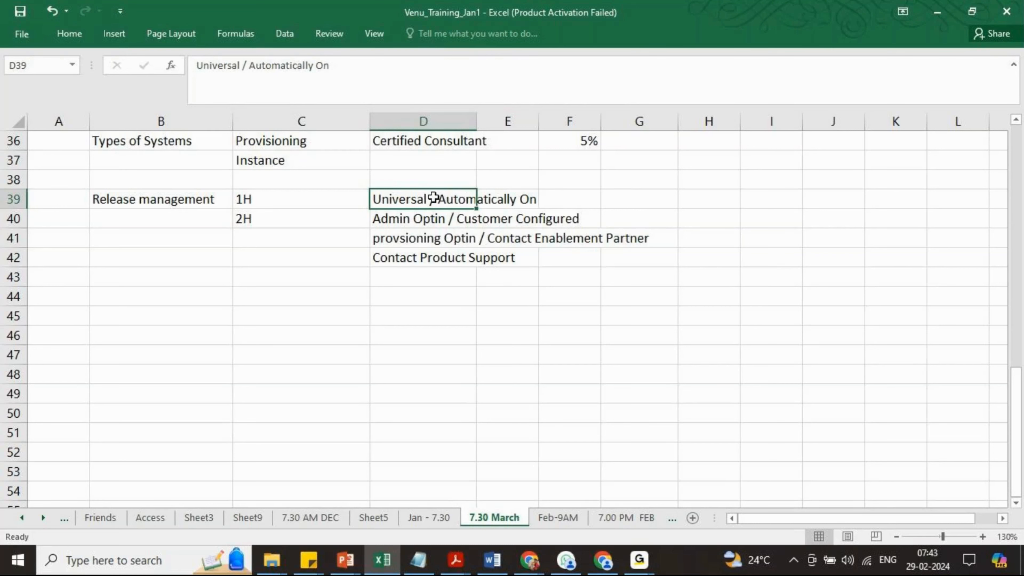
{"action": "left_click", "coordinate": [467, 219]}
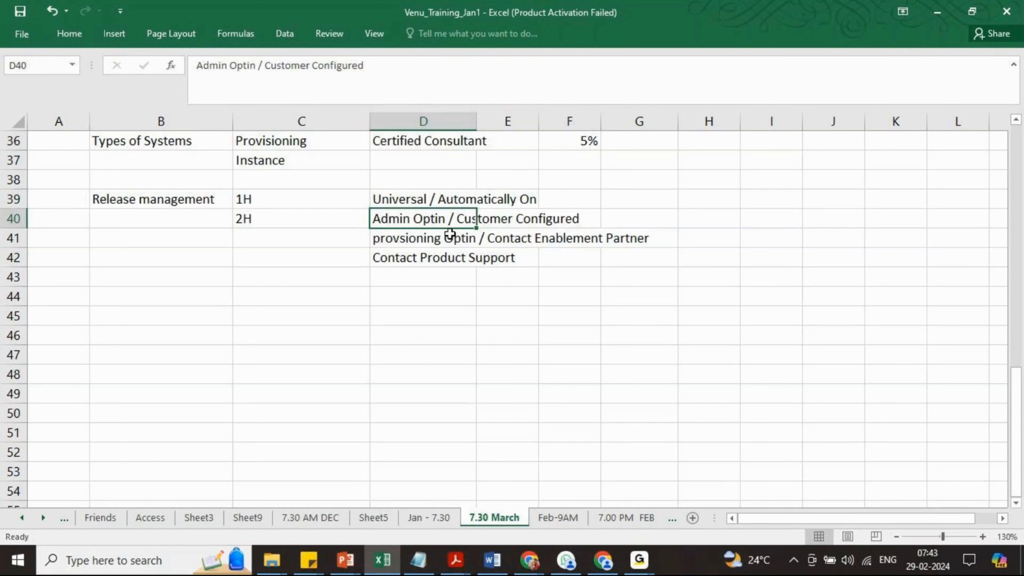
{"action": "left_click", "coordinate": [420, 242]}
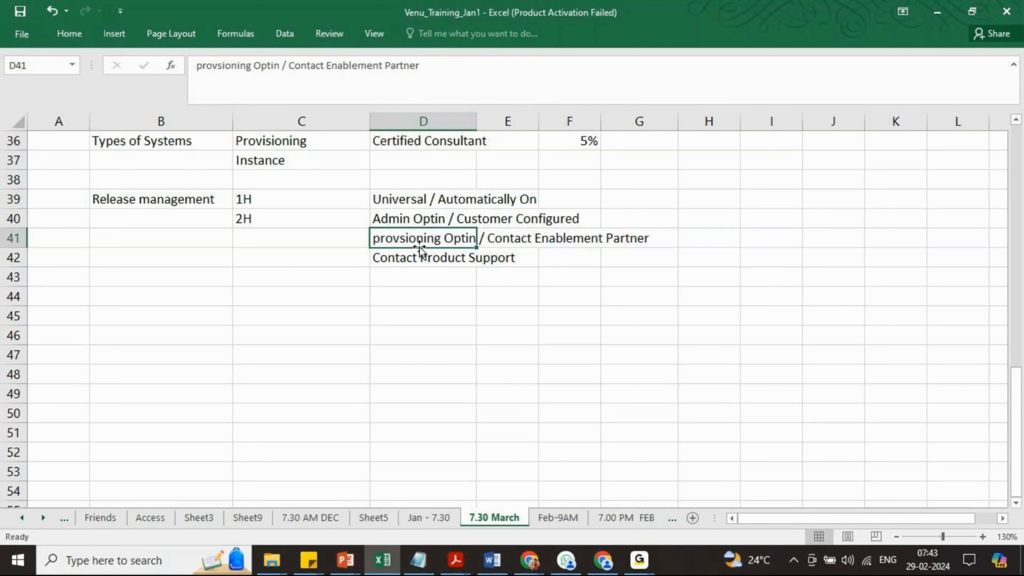
Step: Review the Admin Optin, provsioning Optin and Contact Product Support entries in D40:D42 in turn
{"action": "left_click", "coordinate": [415, 217]}
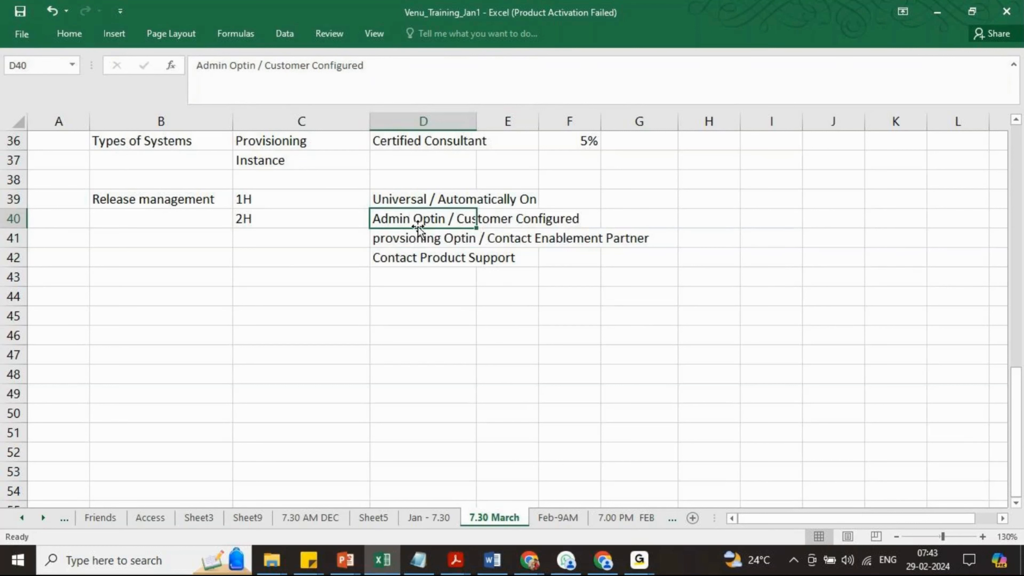
{"action": "left_click", "coordinate": [419, 238]}
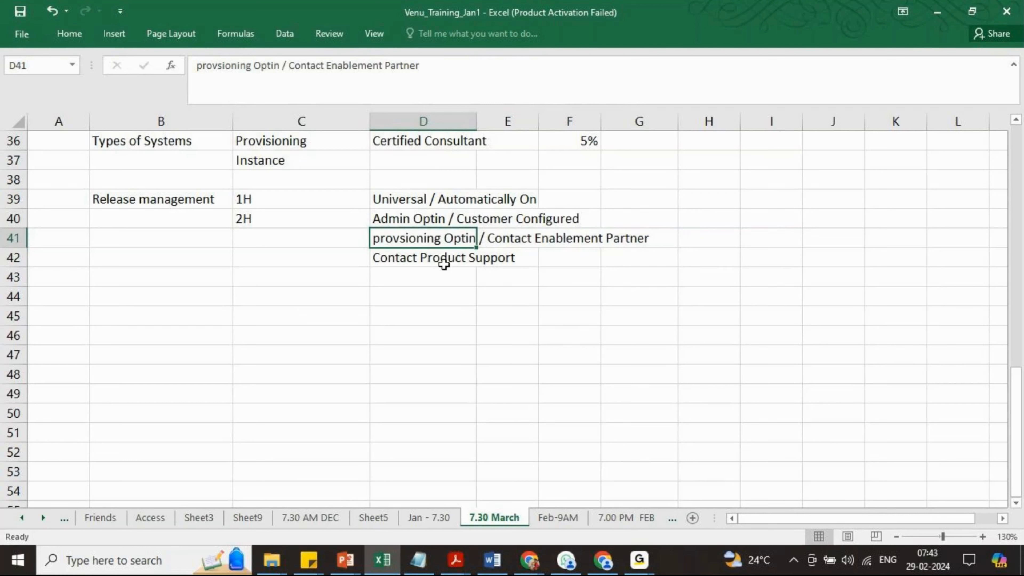
{"action": "left_click", "coordinate": [432, 255]}
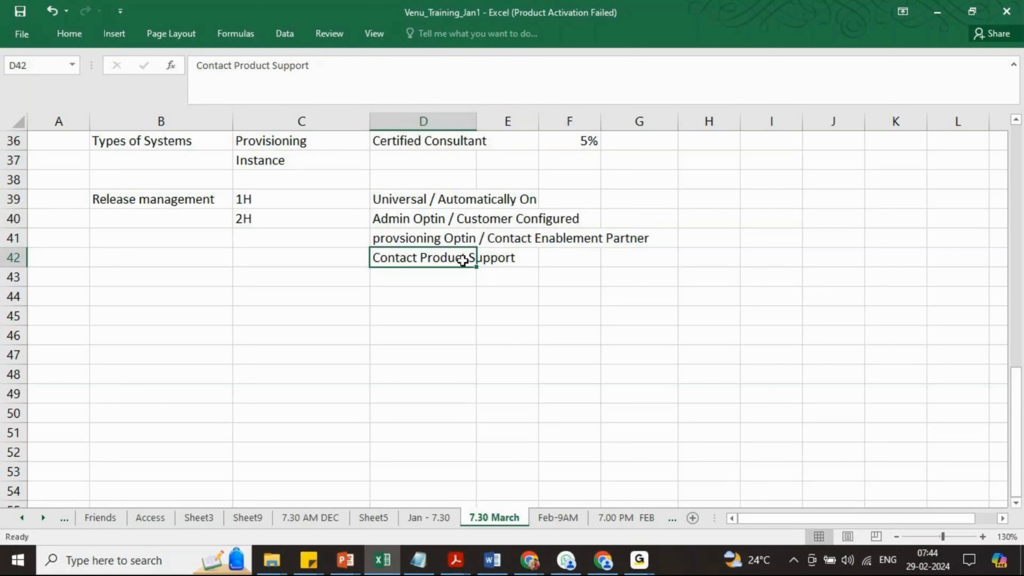
Step: Enter "Notable Fixed issues" in D43, below the Contact Product Support entry
{"action": "left_click", "coordinate": [431, 282]}
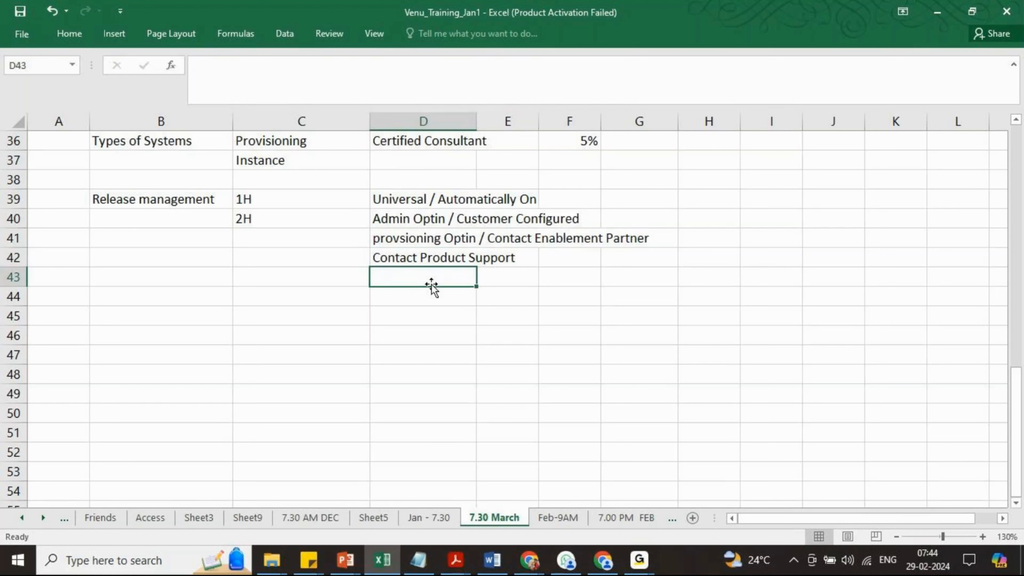
{"action": "type", "text": "Nota"}
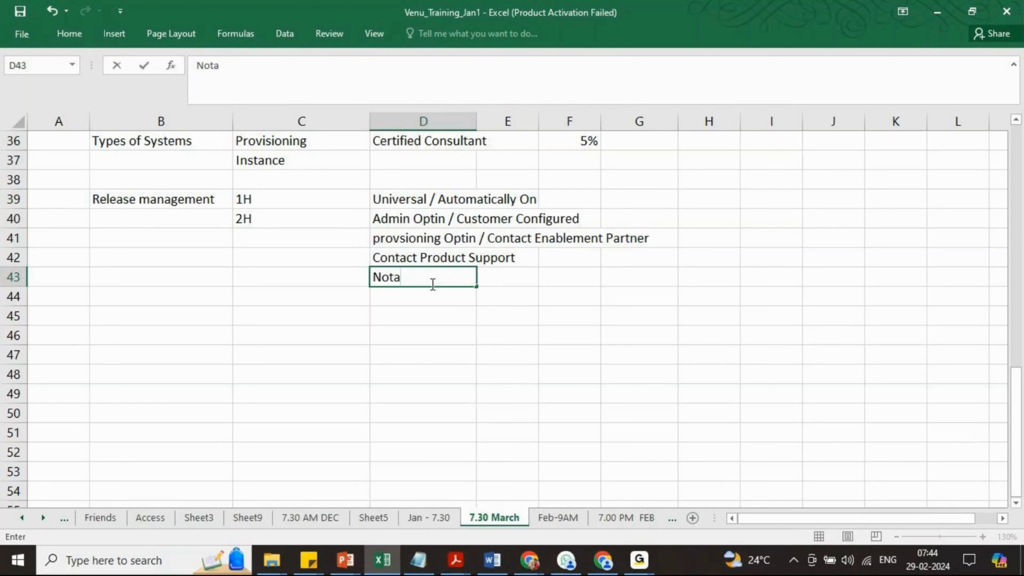
{"action": "type", "text": "ble Fixed issues"}
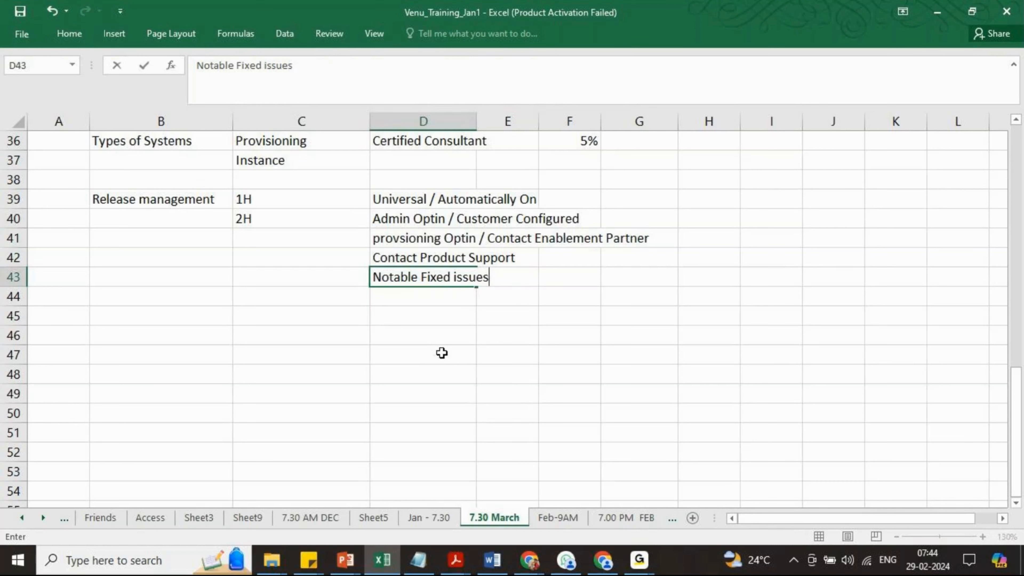
Step: Enter "Deprecated" in D44 as the closing item of the Release management list
{"action": "left_click", "coordinate": [409, 299]}
{"action": "type", "text": "Deprecated"}
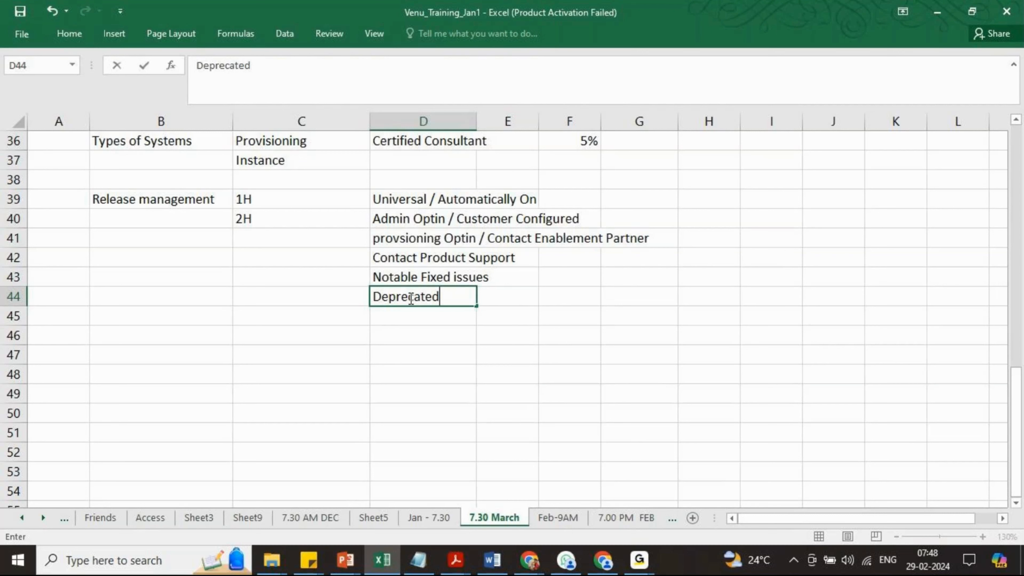
{"action": "left_click", "coordinate": [521, 317]}
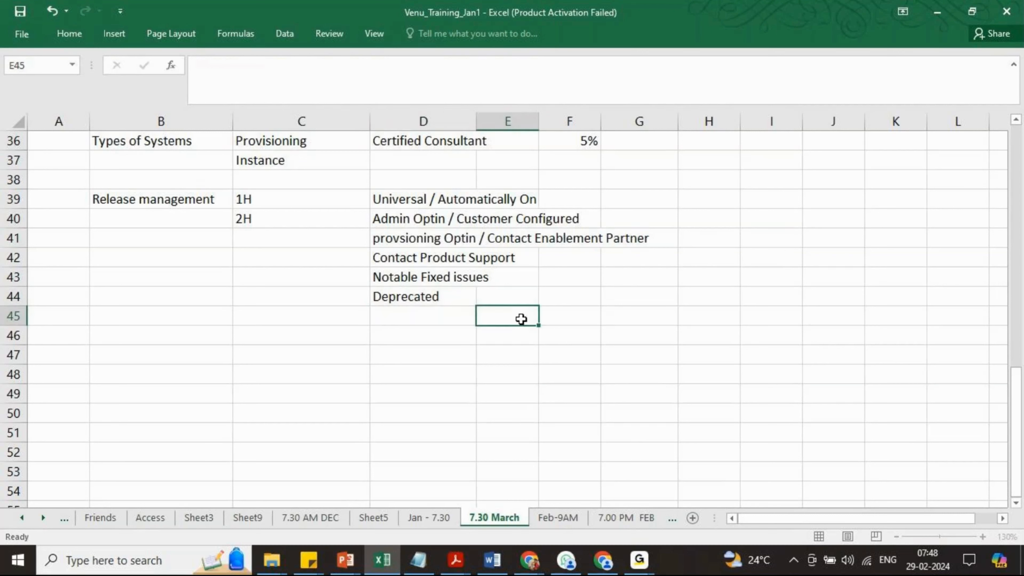
{"action": "left_click", "coordinate": [403, 211]}
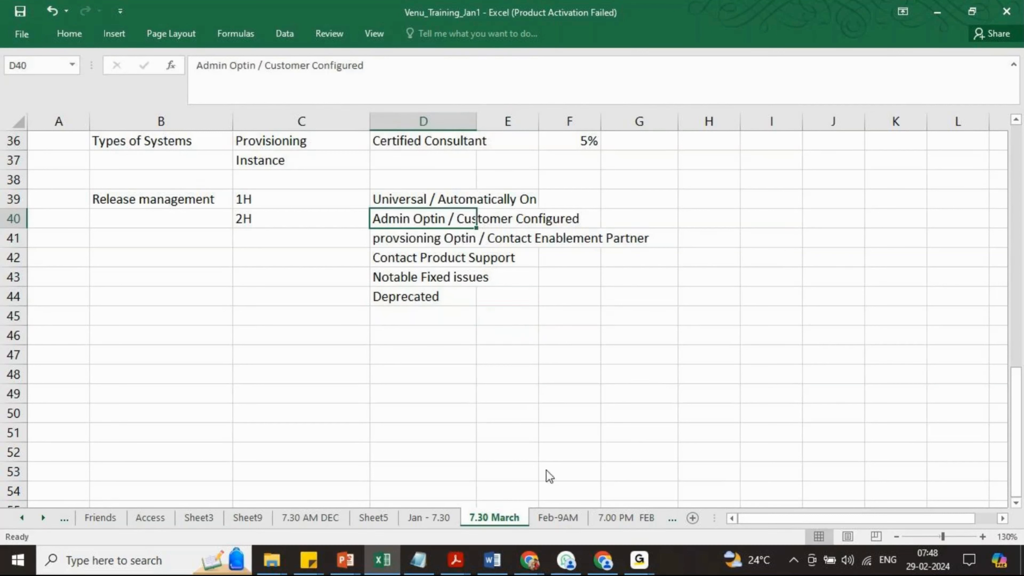
{"action": "left_click", "coordinate": [613, 473]}
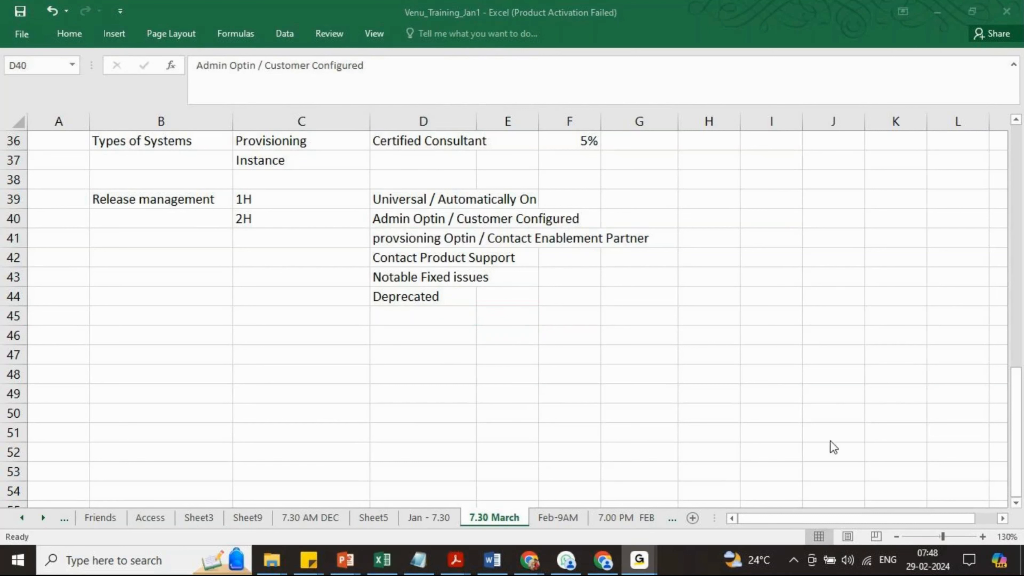